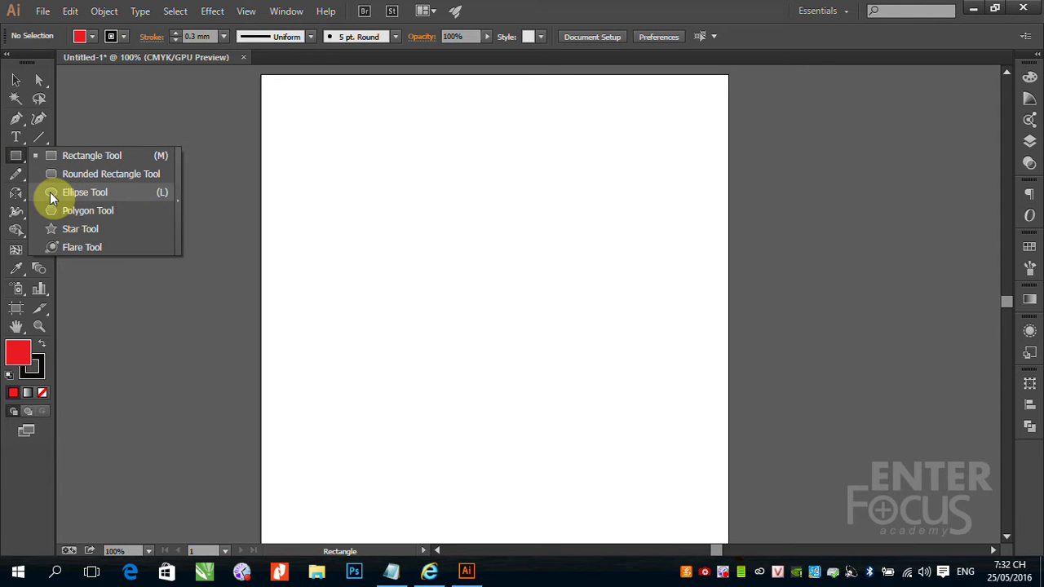
# - Draw a red circle on the artboard with the Ellipse tool and squeeze it symmetrically into a narrow vertical petal
pyautogui.click(49, 191)
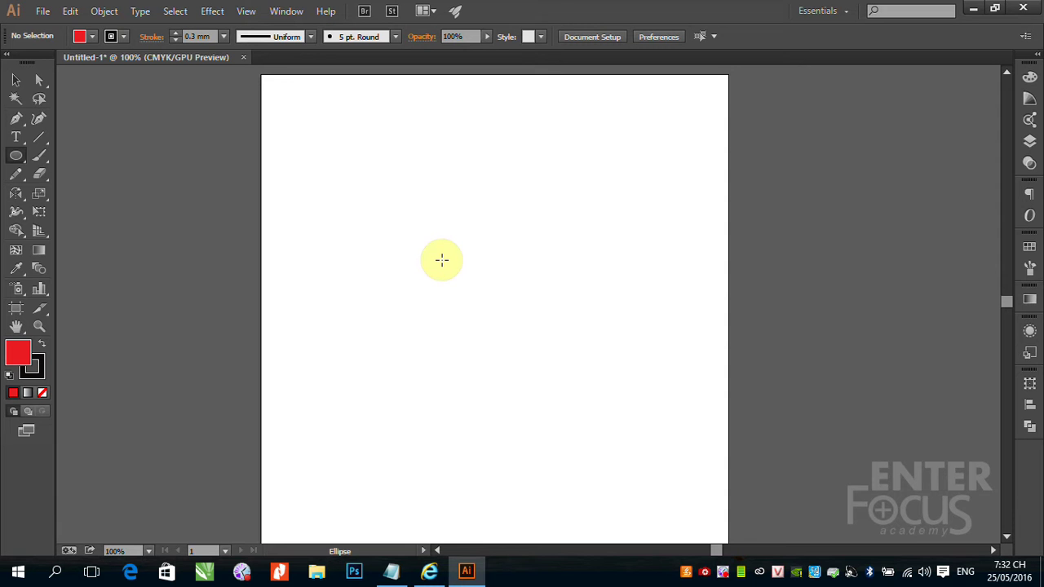
pyautogui.moveTo(430, 192); pyautogui.dragTo(593, 361)
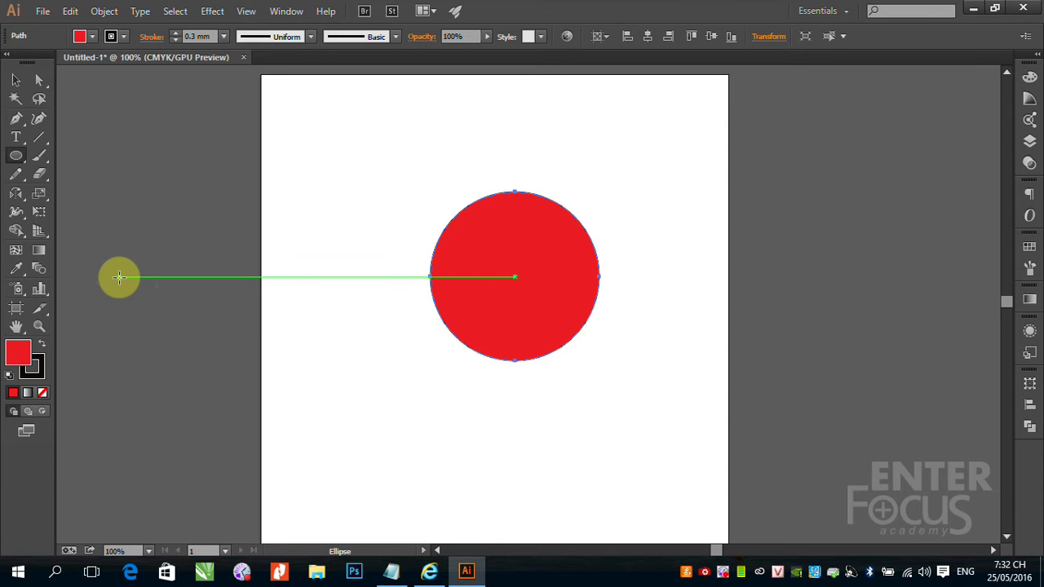
pyautogui.click(15, 79)
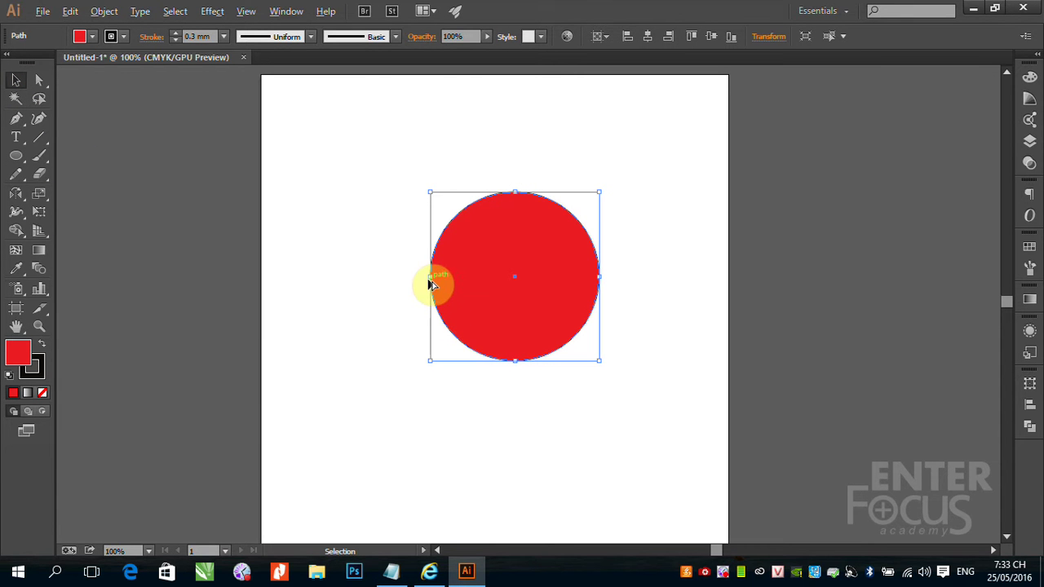
pyautogui.moveTo(429, 279); pyautogui.dragTo(504, 296)
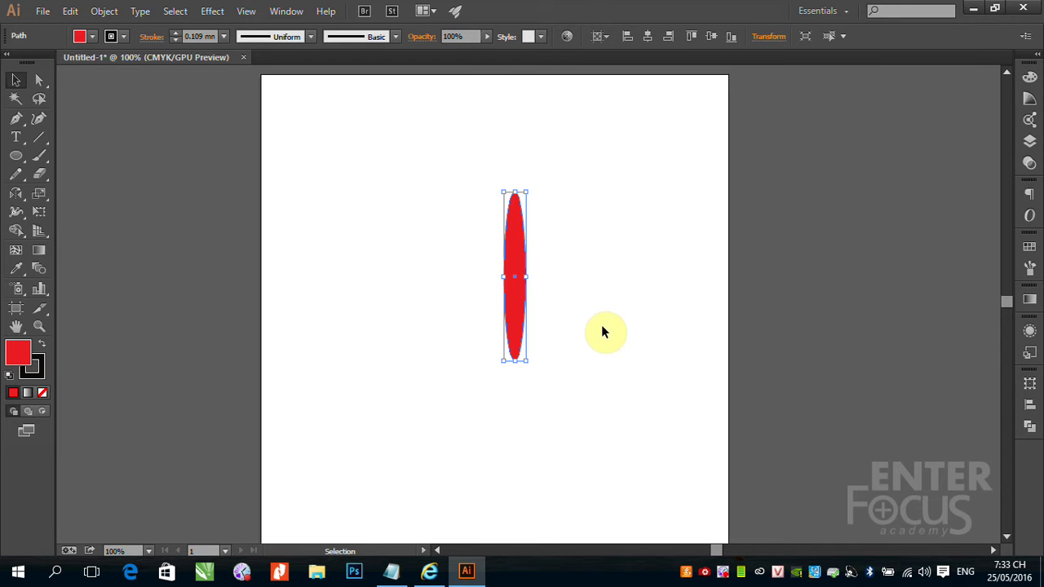
# - Create a copy of the petal rotated 15° about a pivot point just below its lower tip
pyautogui.moveTo(17, 198); pyautogui.dragTo(72, 196)
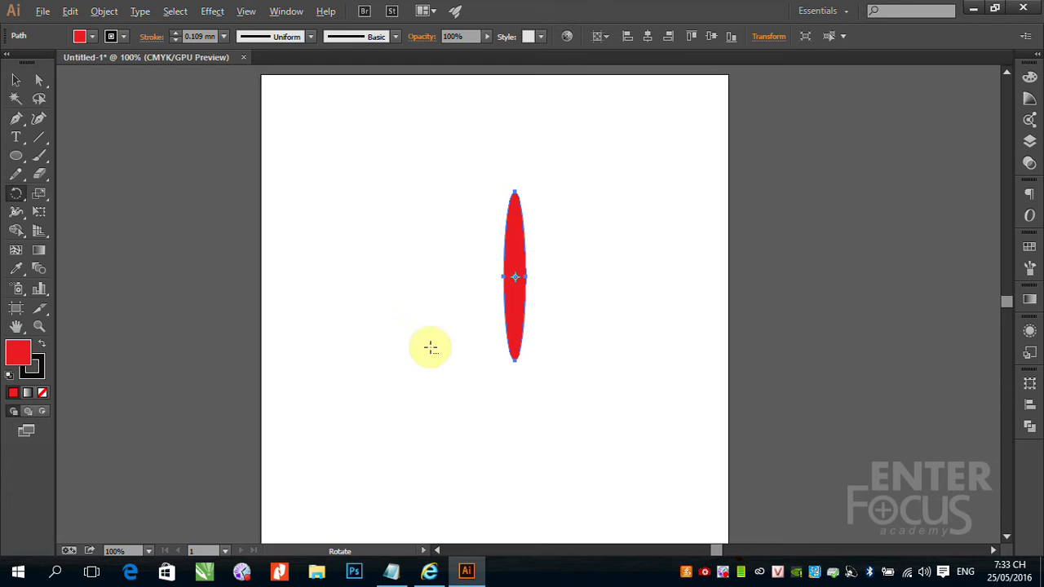
pyautogui.keyDown('alt'); pyautogui.click(514, 367); pyautogui.keyUp('alt')
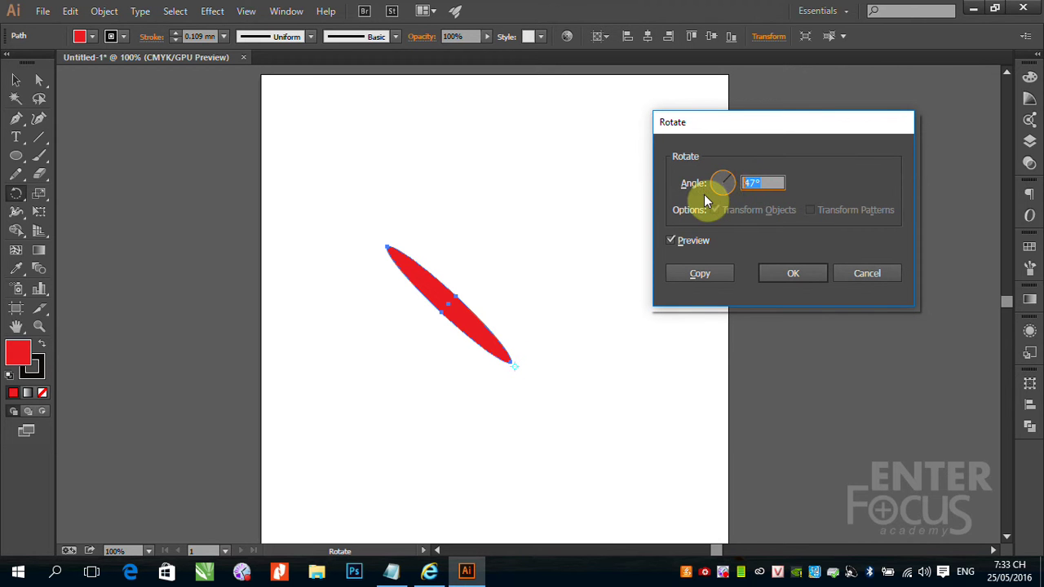
pyautogui.write('15')
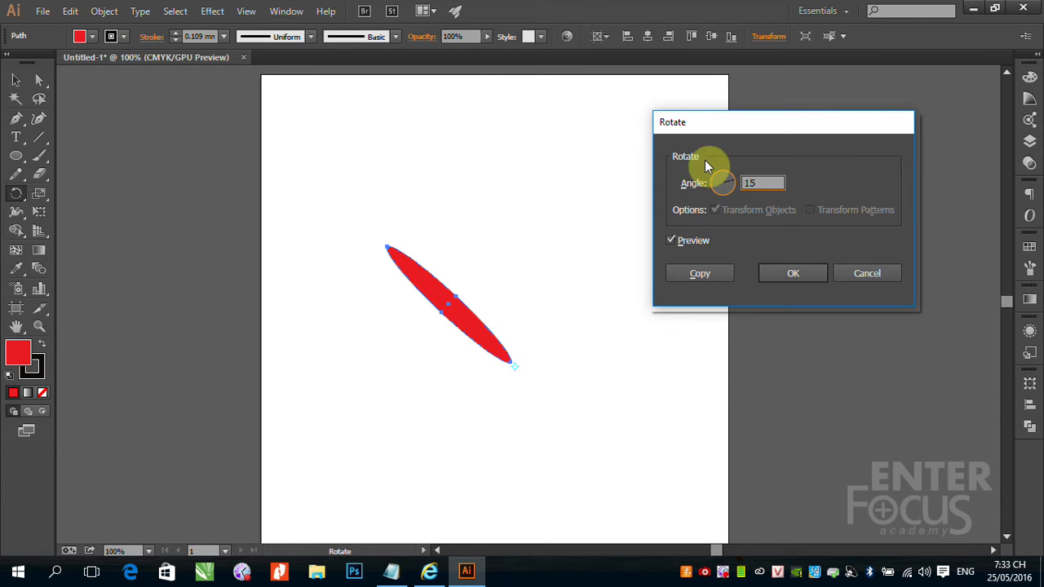
pyautogui.click(671, 240)
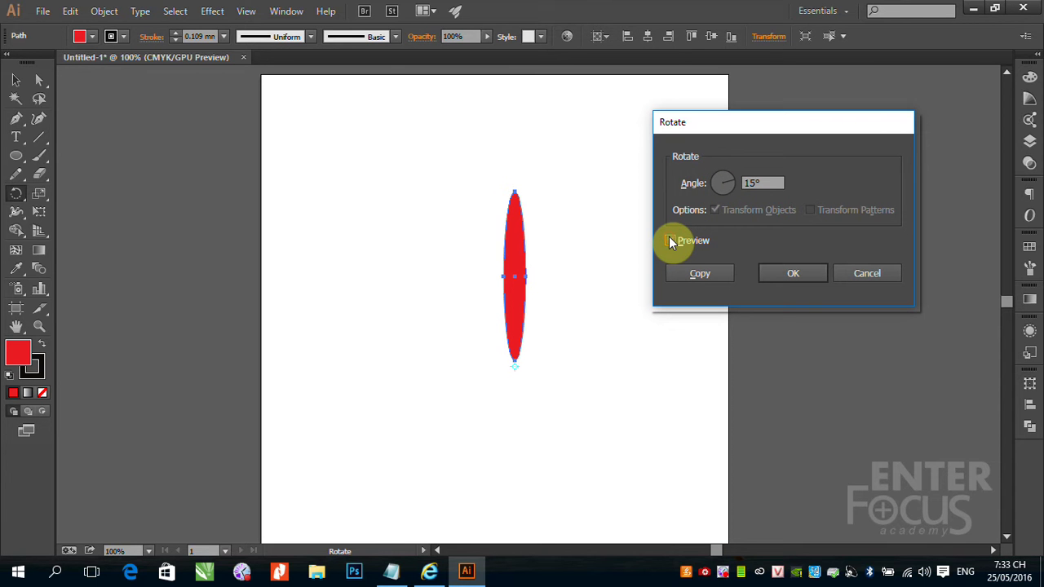
pyautogui.click(670, 240)
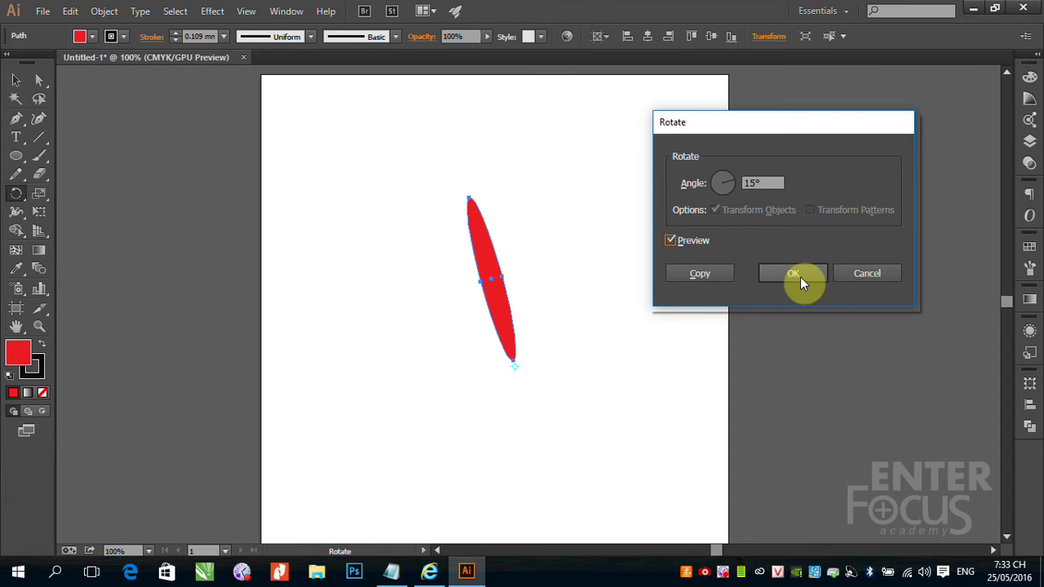
pyautogui.click(699, 275)
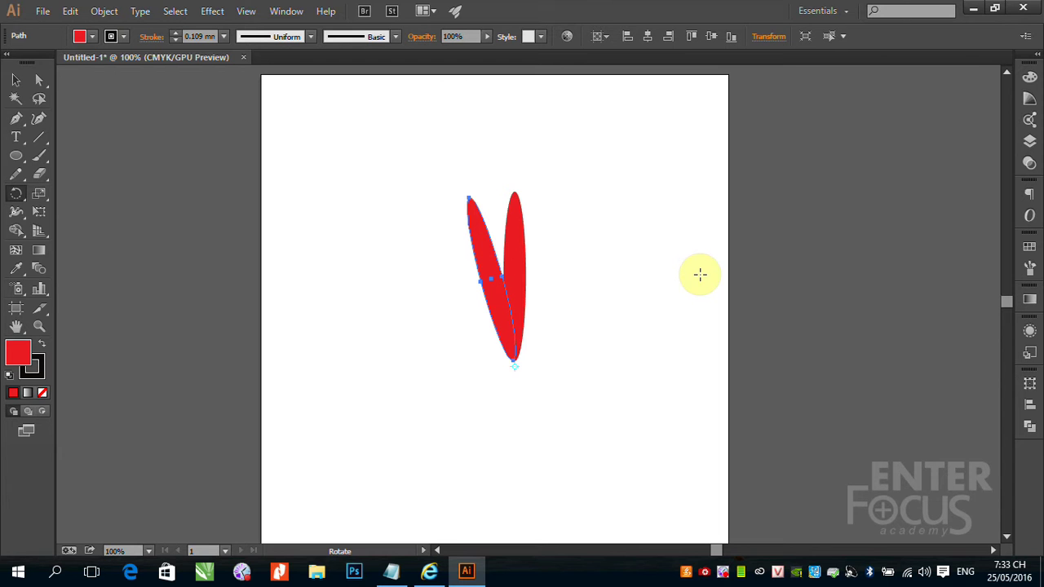
# - Repeat the rotated copy until the petals complete a full circular flower, and deselect everything
pyautogui.press('ctrl')
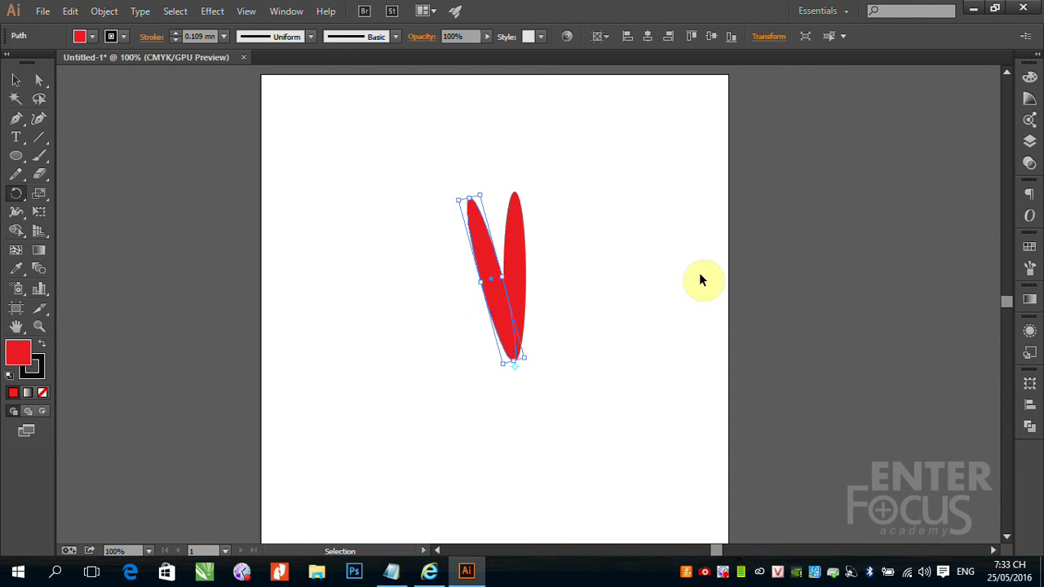
pyautogui.hotkey('ctrl', 'd')
pyautogui.hotkey('ctrl', 'd')
pyautogui.hotkey('ctrl', 'd')
pyautogui.hotkey('ctrl', 'd')
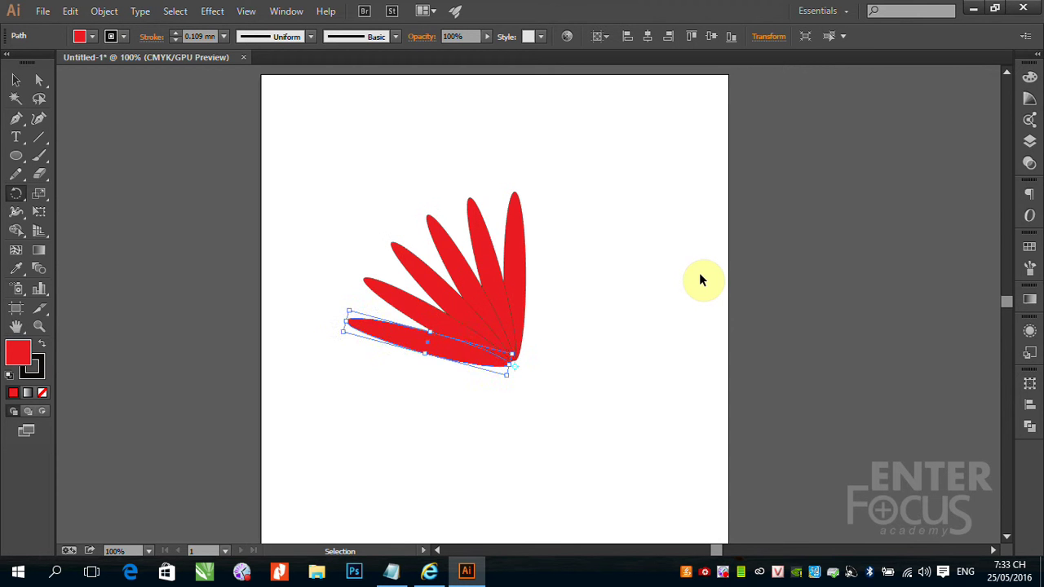
pyautogui.hotkey('ctrl', 'd')
pyautogui.hotkey('ctrl', 'd')
pyautogui.hotkey('ctrl', 'd')
pyautogui.hotkey('ctrl', 'd')
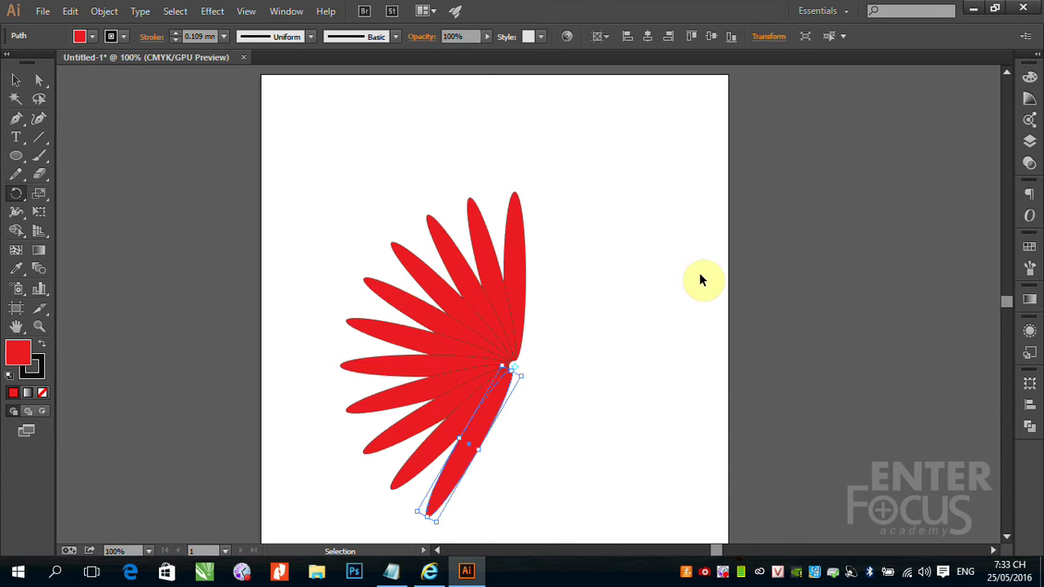
pyautogui.hotkey('ctrl', 'd')
pyautogui.hotkey('ctrl', 'd')
pyautogui.hotkey('ctrl', 'd')
pyautogui.hotkey('ctrl', 'd')
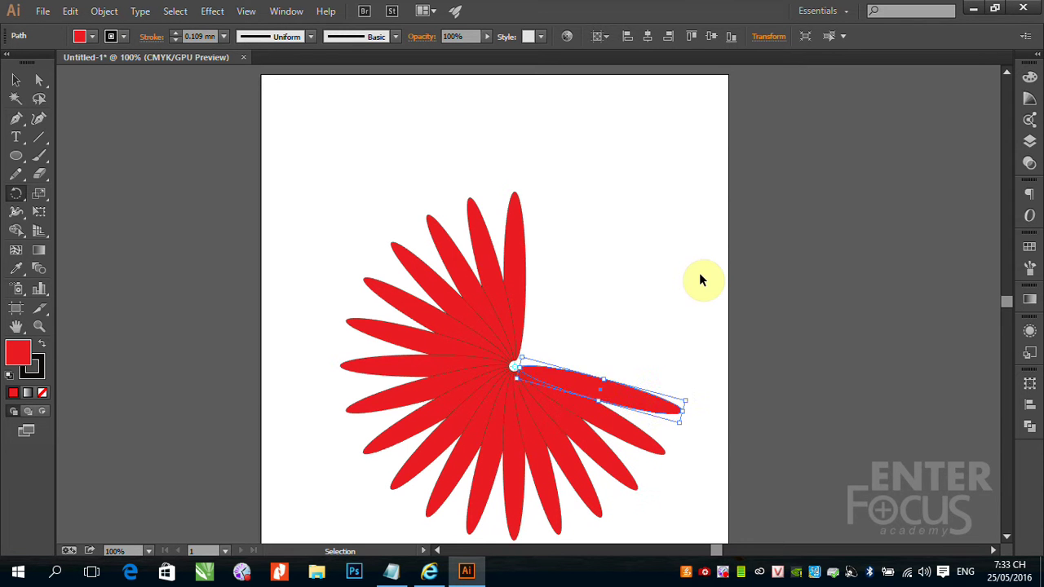
pyautogui.hotkey('ctrl', 'd')
pyautogui.hotkey('ctrl', 'd')
pyautogui.hotkey('ctrl', 'd')
pyautogui.hotkey('ctrl', 'd')
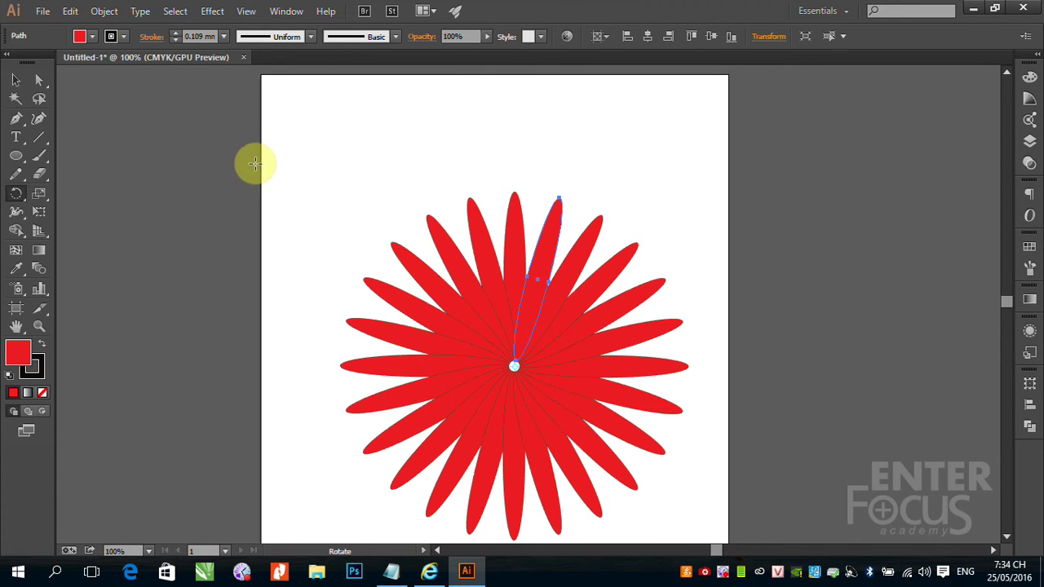
pyautogui.click(15, 81)
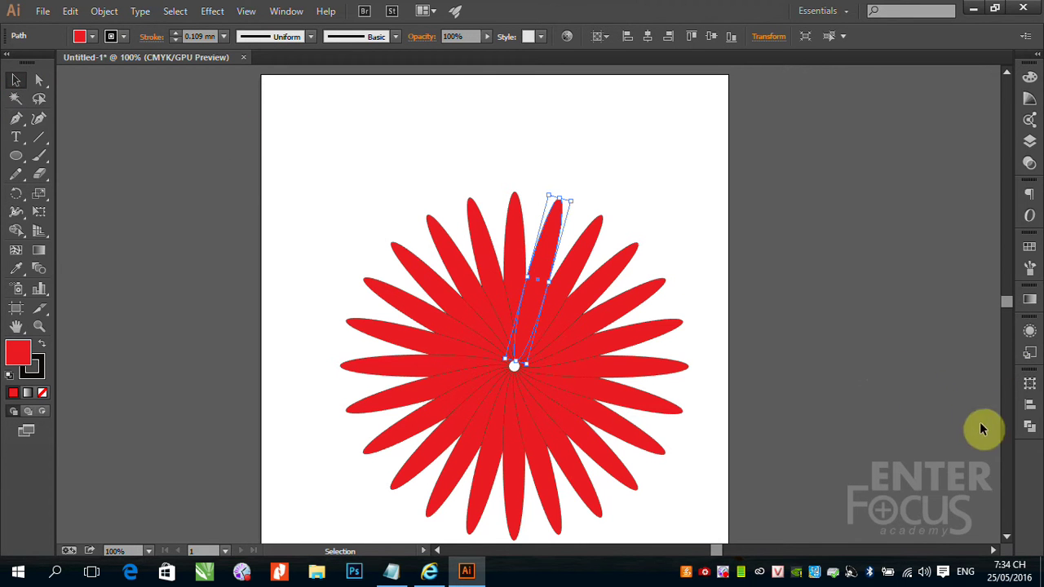
pyautogui.click(1007, 538)
pyautogui.click(1008, 538)
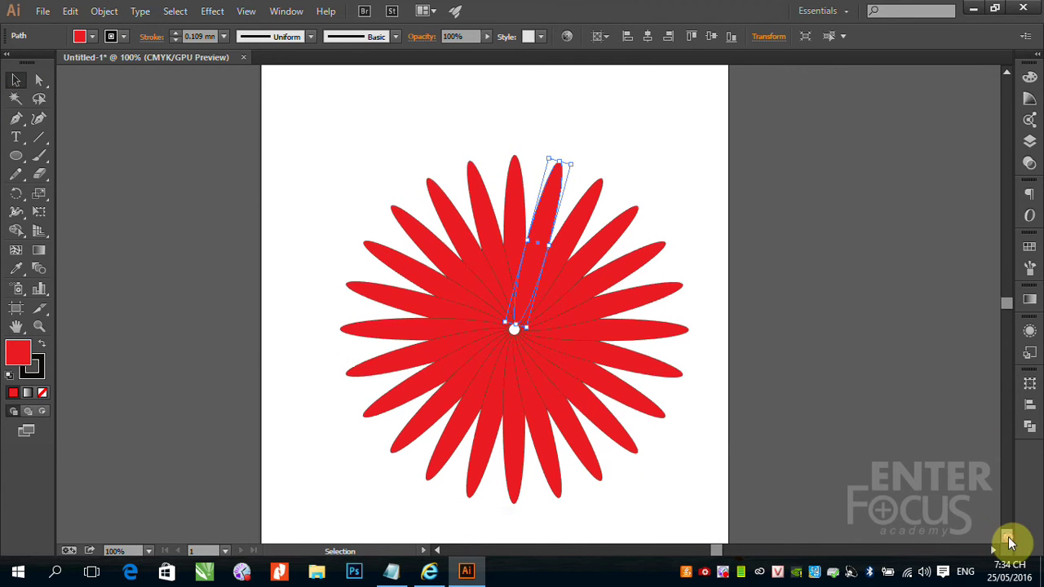
pyautogui.click(622, 129)
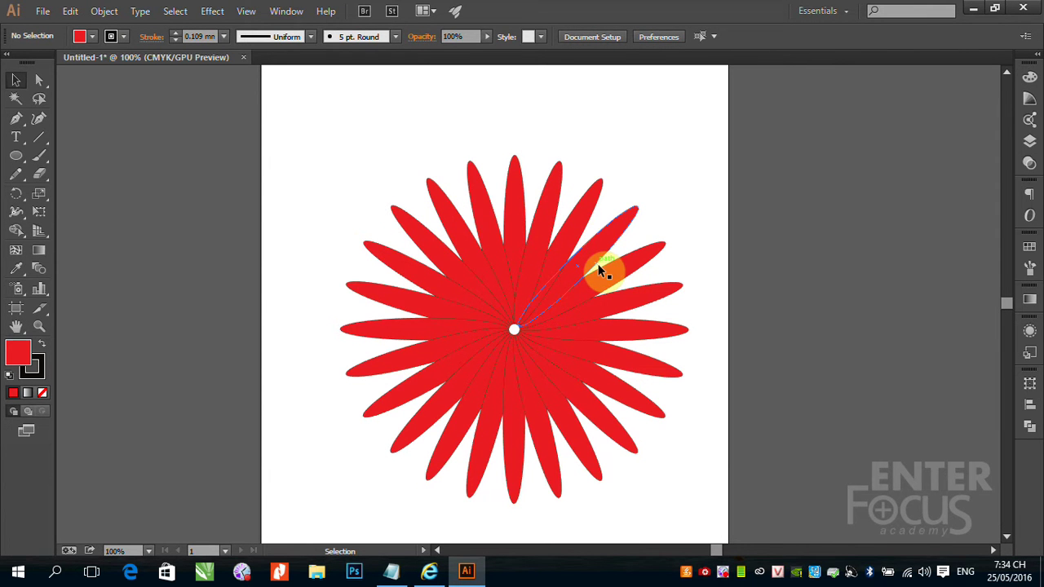
# - Try moving the petal just clockwise of the topmost one outward, undo the move and clear the selection
pyautogui.moveTo(549, 219); pyautogui.dragTo(570, 140)
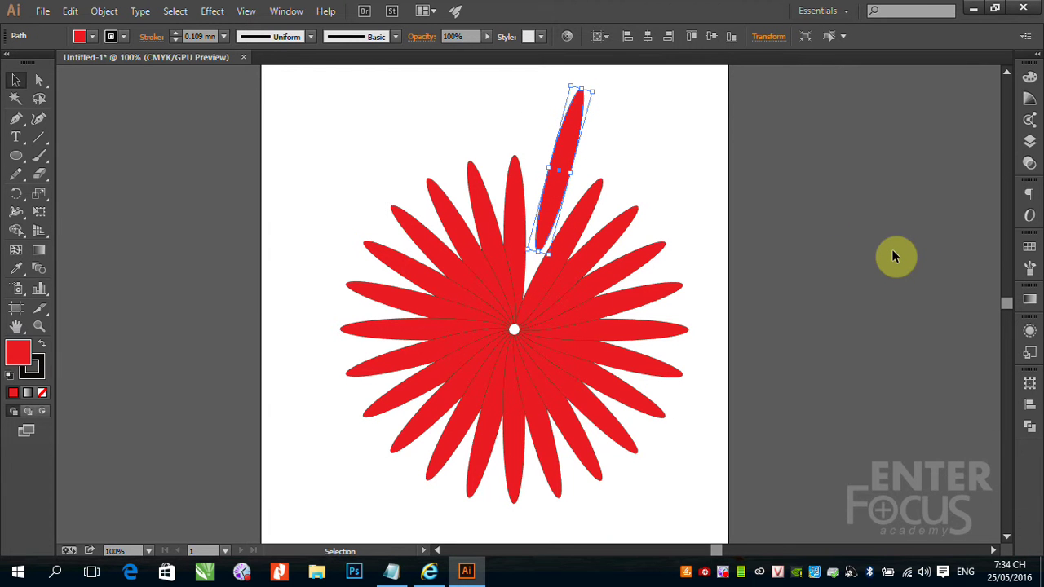
pyautogui.press('a')
pyautogui.hotkey('ctrl', 'z')
pyautogui.press('v')
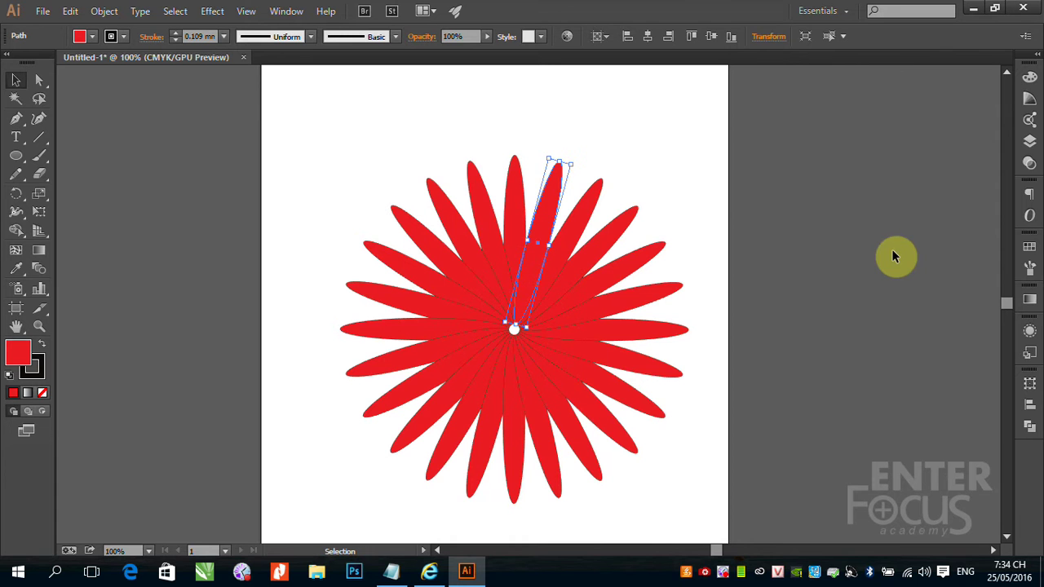
pyautogui.click(663, 133)
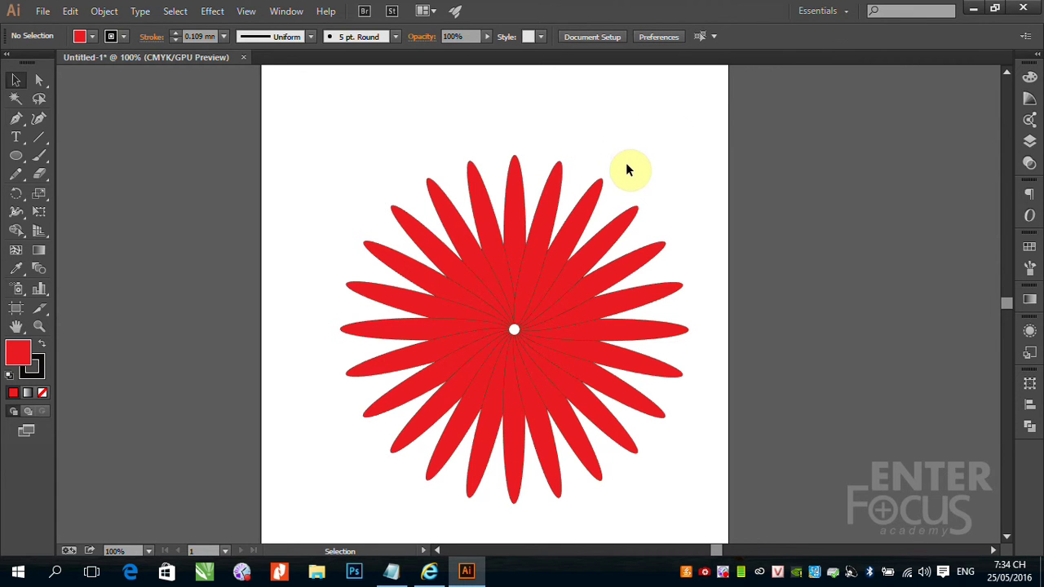
# - Select the flower's petals one by one into a single selection, going clockwise from the petal beside the topmost one
pyautogui.click(555, 200)
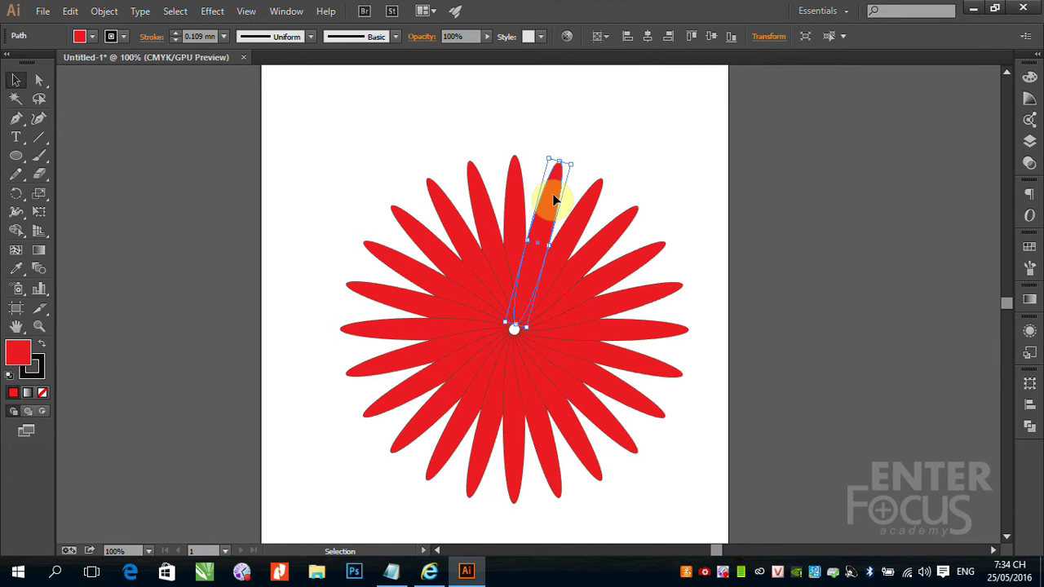
pyautogui.keyDown('shift'); pyautogui.click(590, 206); pyautogui.keyUp('shift')
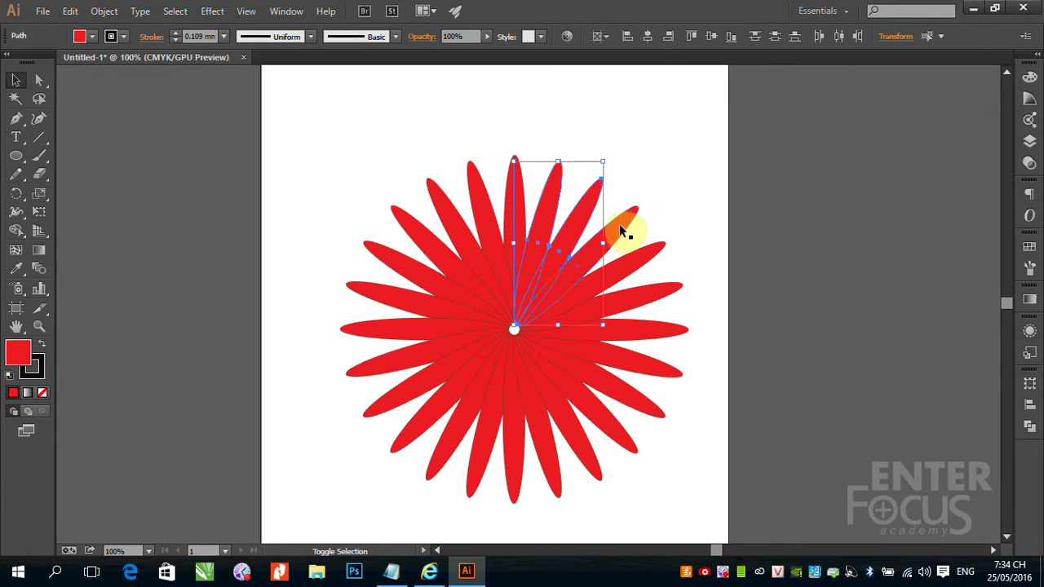
pyautogui.keyDown('shift'); pyautogui.click(619, 222); pyautogui.keyUp('shift')
pyautogui.keyDown('shift'); pyautogui.click(646, 256); pyautogui.keyUp('shift')
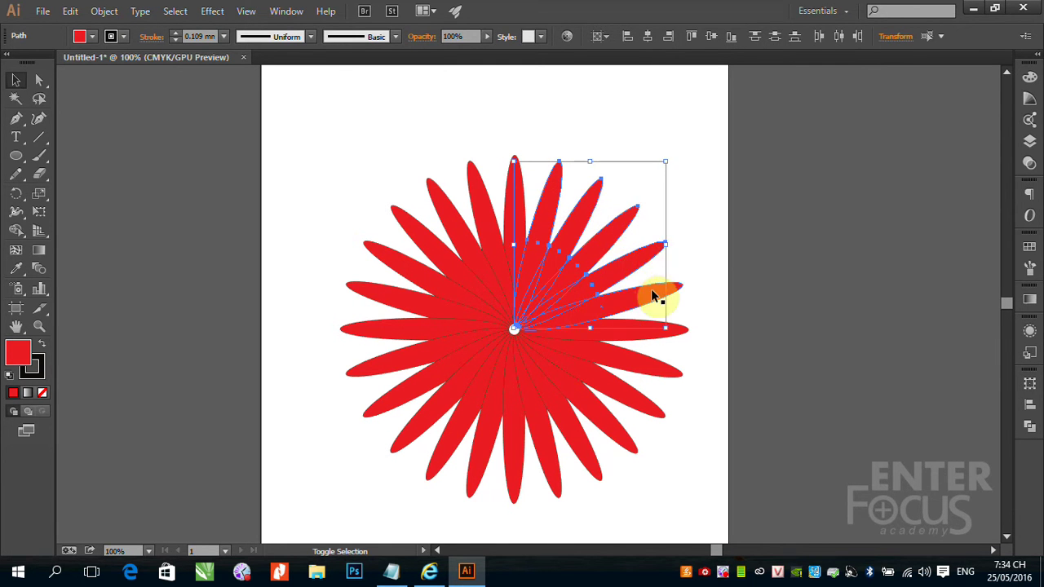
pyautogui.keyDown('shift'); pyautogui.click(652, 292); pyautogui.keyUp('shift')
pyautogui.keyDown('shift'); pyautogui.click(638, 331); pyautogui.keyUp('shift')
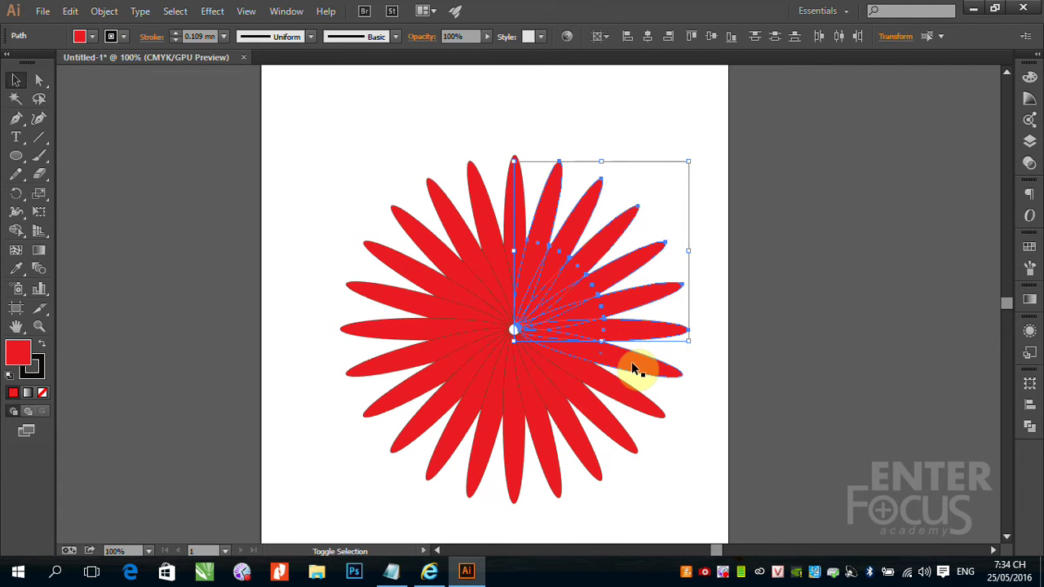
pyautogui.keyDown('shift'); pyautogui.click(635, 368); pyautogui.keyUp('shift')
pyautogui.keyDown('shift'); pyautogui.click(624, 401); pyautogui.keyUp('shift')
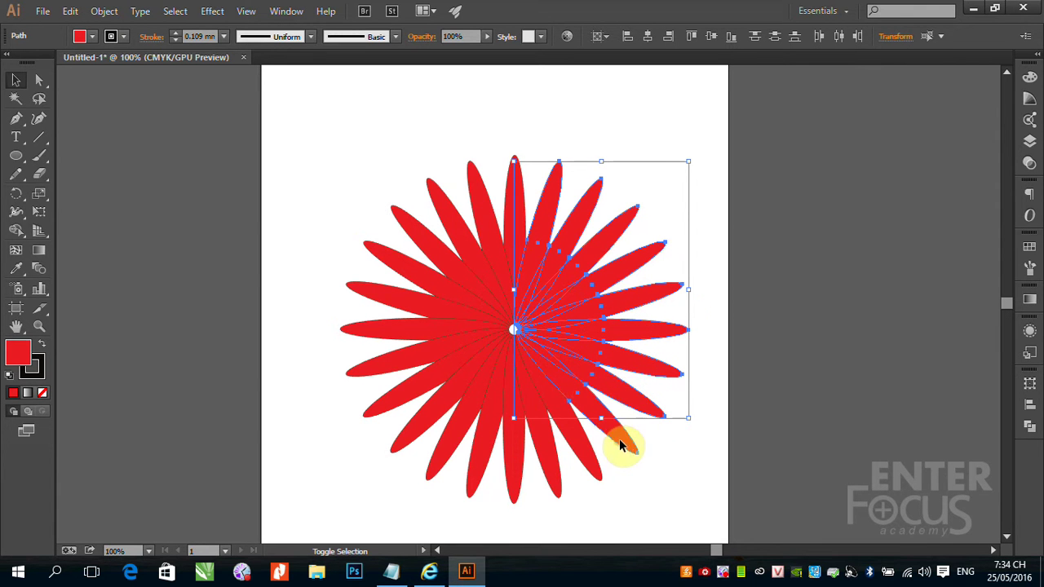
pyautogui.keyDown('shift'); pyautogui.click(619, 438); pyautogui.keyUp('shift')
pyautogui.keyDown('shift'); pyautogui.click(582, 457); pyautogui.keyUp('shift')
pyautogui.keyDown('shift'); pyautogui.click(550, 454); pyautogui.keyUp('shift')
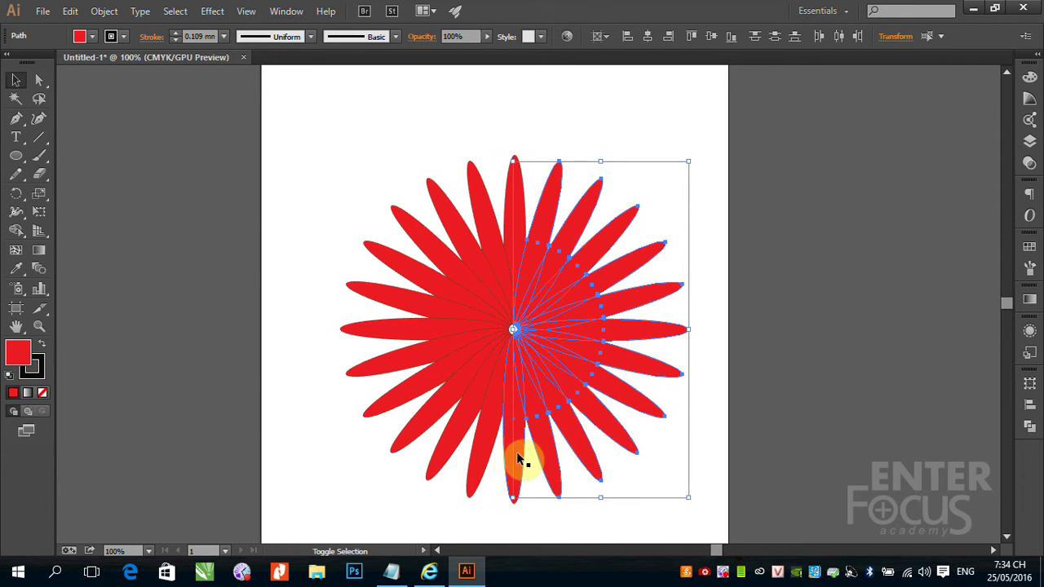
pyautogui.keyDown('shift'); pyautogui.click(519, 459); pyautogui.keyUp('shift')
pyautogui.keyDown('shift'); pyautogui.click(466, 462); pyautogui.keyUp('shift')
pyautogui.keyDown('shift'); pyautogui.click(448, 442); pyautogui.keyUp('shift')
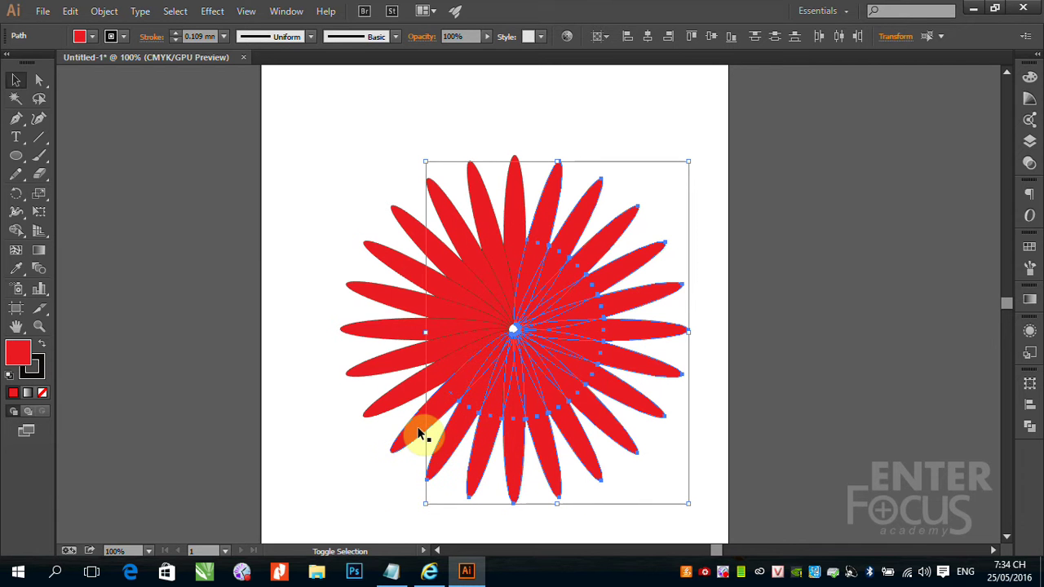
pyautogui.keyDown('shift'); pyautogui.click(418, 434); pyautogui.keyUp('shift')
pyautogui.keyDown('shift'); pyautogui.click(376, 405); pyautogui.keyUp('shift')
pyautogui.keyDown('shift'); pyautogui.click(372, 372); pyautogui.keyUp('shift')
pyautogui.keyDown('shift'); pyautogui.click(378, 336); pyautogui.keyUp('shift')
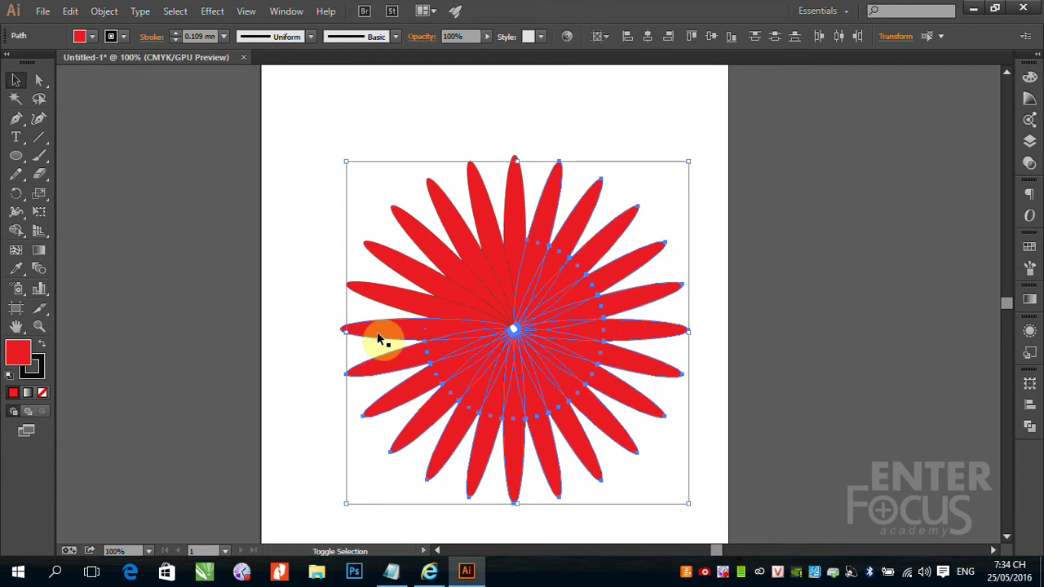
pyautogui.keyDown('shift'); pyautogui.click(378, 335); pyautogui.keyUp('shift')
pyautogui.keyDown('shift'); pyautogui.click(396, 296); pyautogui.keyUp('shift')
pyautogui.keyDown('shift'); pyautogui.click(404, 267); pyautogui.keyUp('shift')
pyautogui.keyDown('shift'); pyautogui.click(417, 236); pyautogui.keyUp('shift')
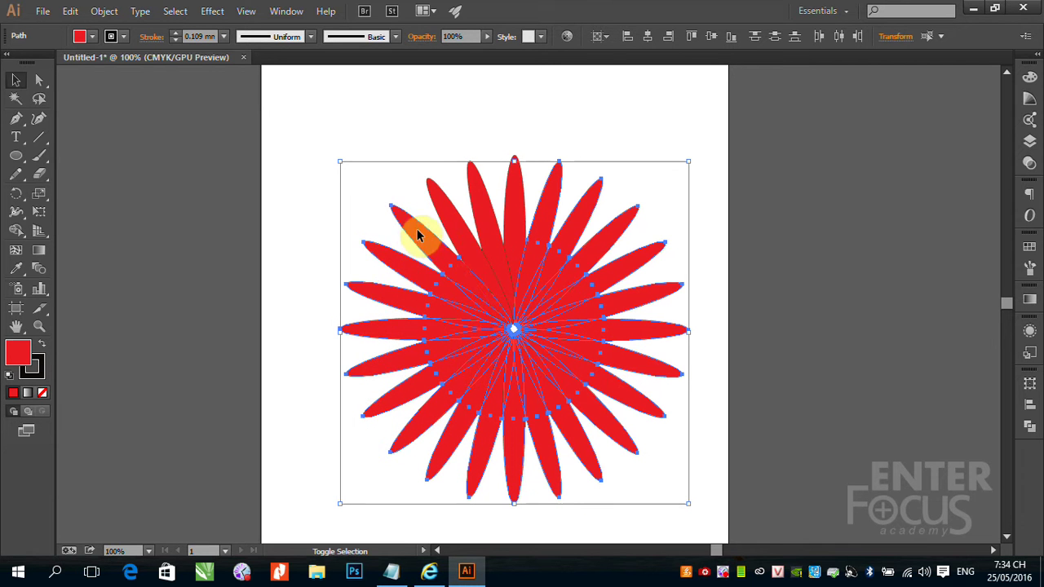
pyautogui.keyDown('shift'); pyautogui.click(449, 217); pyautogui.keyUp('shift')
pyautogui.keyDown('shift'); pyautogui.click(483, 205); pyautogui.keyUp('shift')
pyautogui.keyDown('shift'); pyautogui.click(515, 204); pyautogui.keyUp('shift')
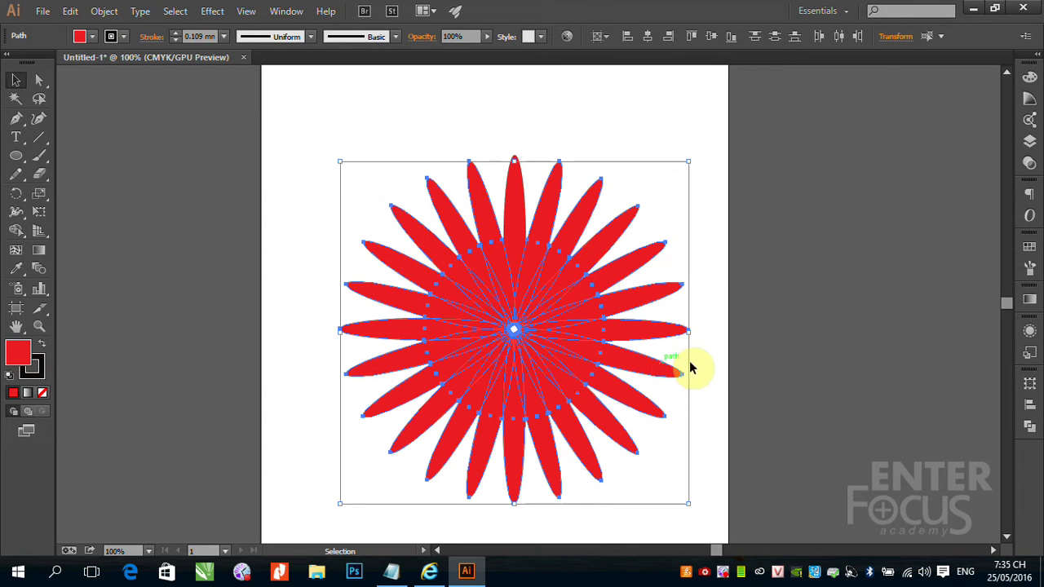
# - Narrow the whole flower, including the topmost petal, to about a third of its width and fill it with cyan
pyautogui.moveTo(688, 330); pyautogui.dragTo(468, 330)
pyautogui.hotkey('ctrl', 'z')
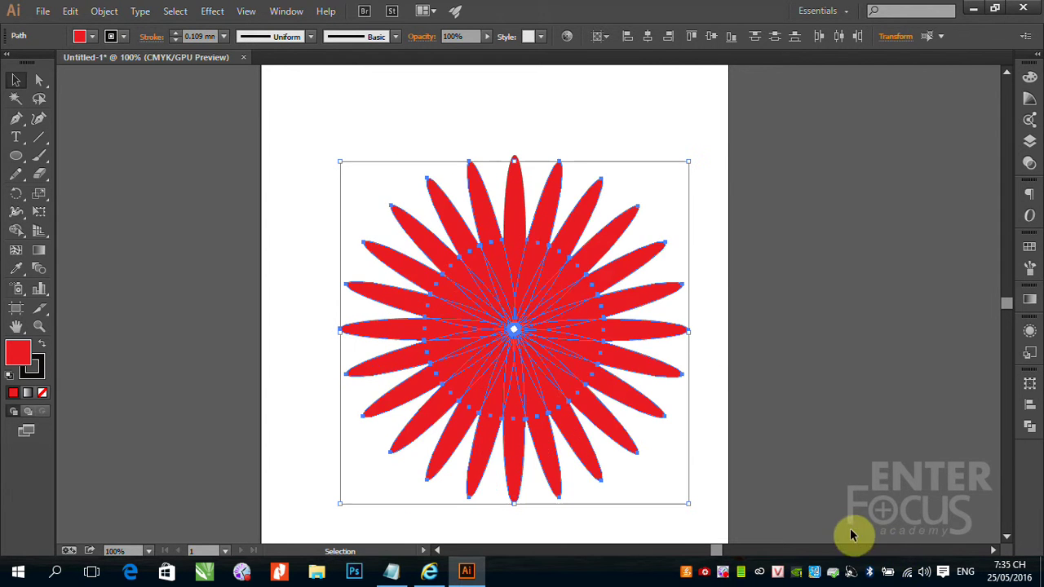
pyautogui.click(519, 259)
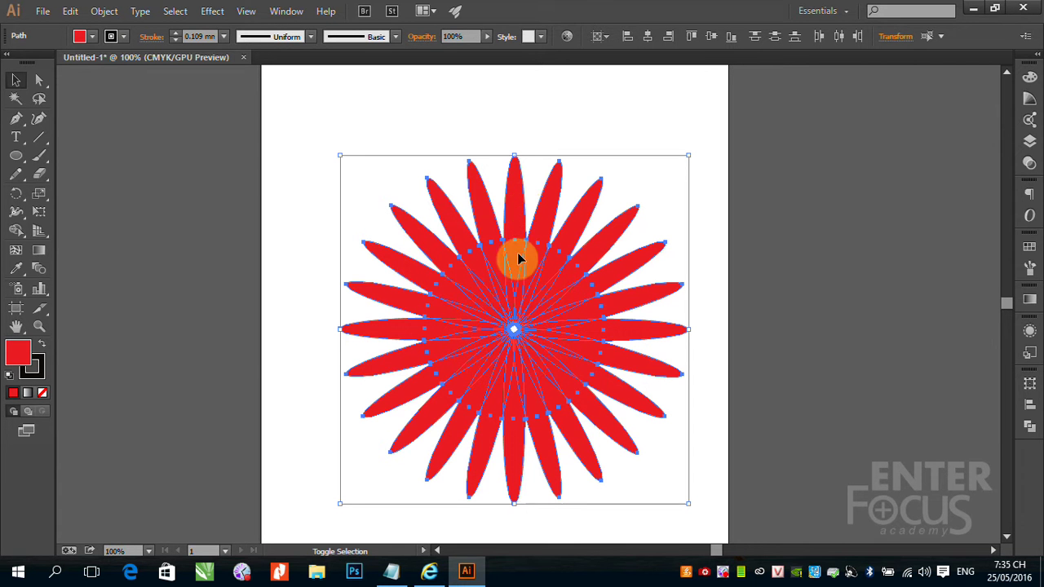
pyautogui.moveTo(688, 331); pyautogui.dragTo(451, 325)
pyautogui.click(1031, 249)
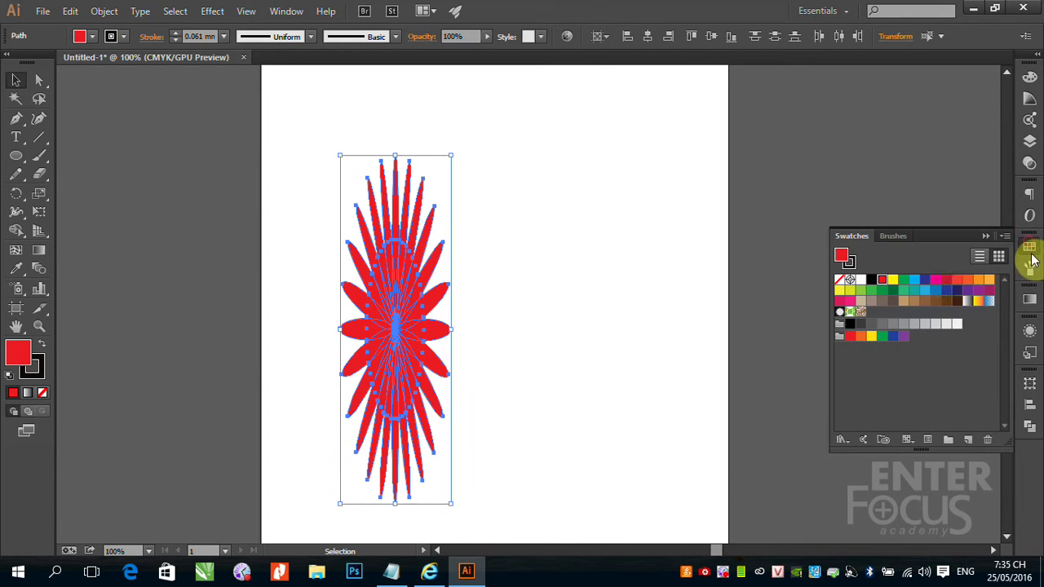
pyautogui.click(914, 281)
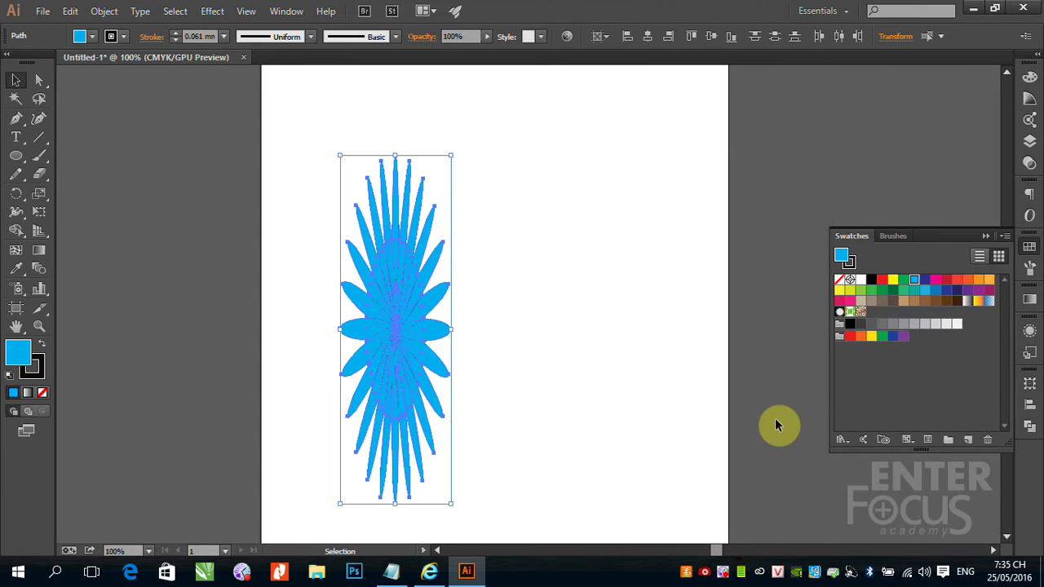
# - Undo the flower's cyan fill and narrowing to restore the full red circular flower, and clear the selection
pyautogui.click(590, 345)
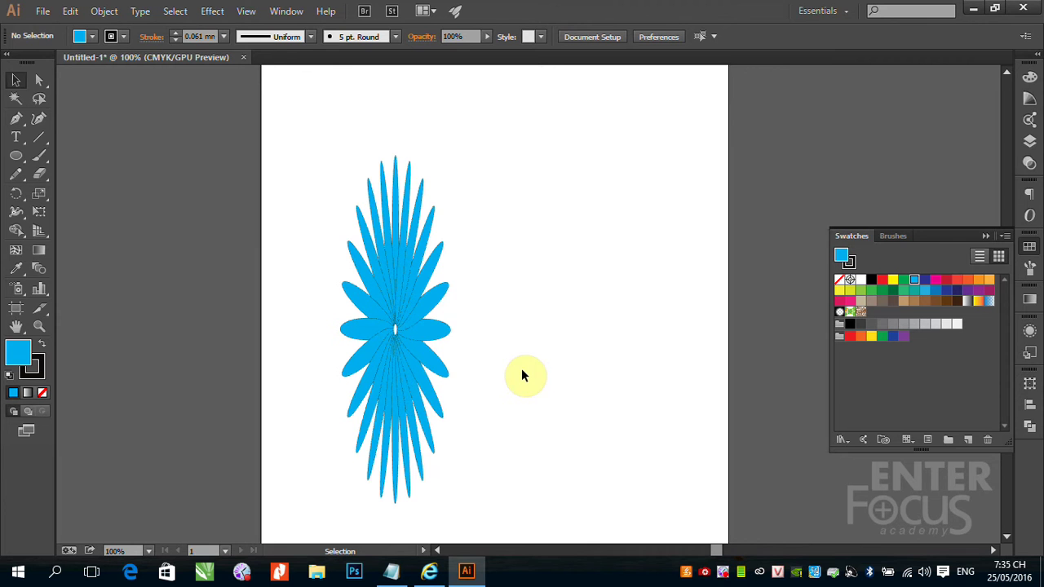
pyautogui.click(431, 264)
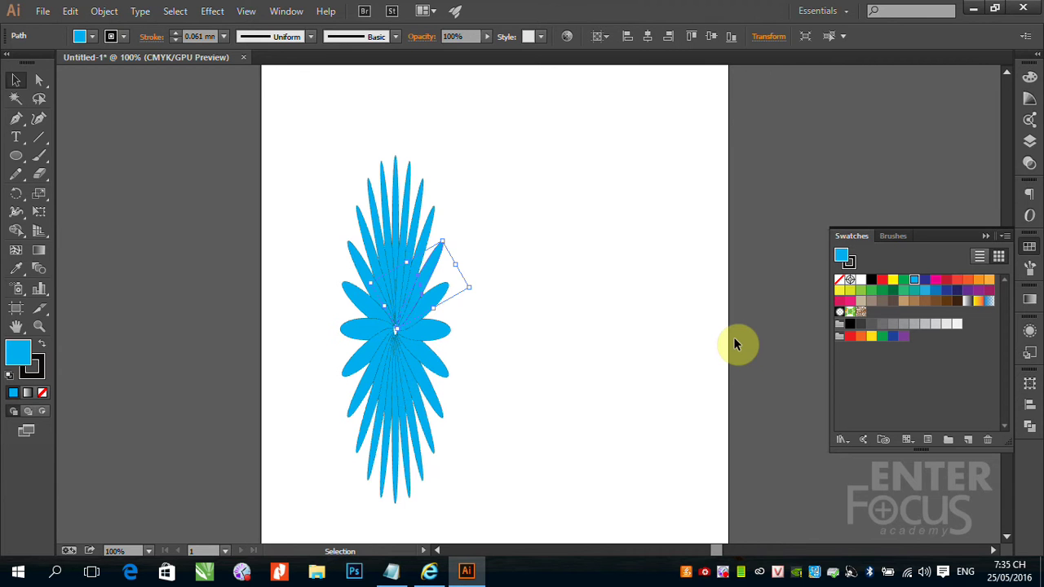
pyautogui.hotkey('ctrl', 'shift', 'z')
pyautogui.hotkey('ctrl', 'shift', 'z')
pyautogui.hotkey('ctrl', 'shift', 'z')
pyautogui.hotkey('ctrl', 'shift', 'z')
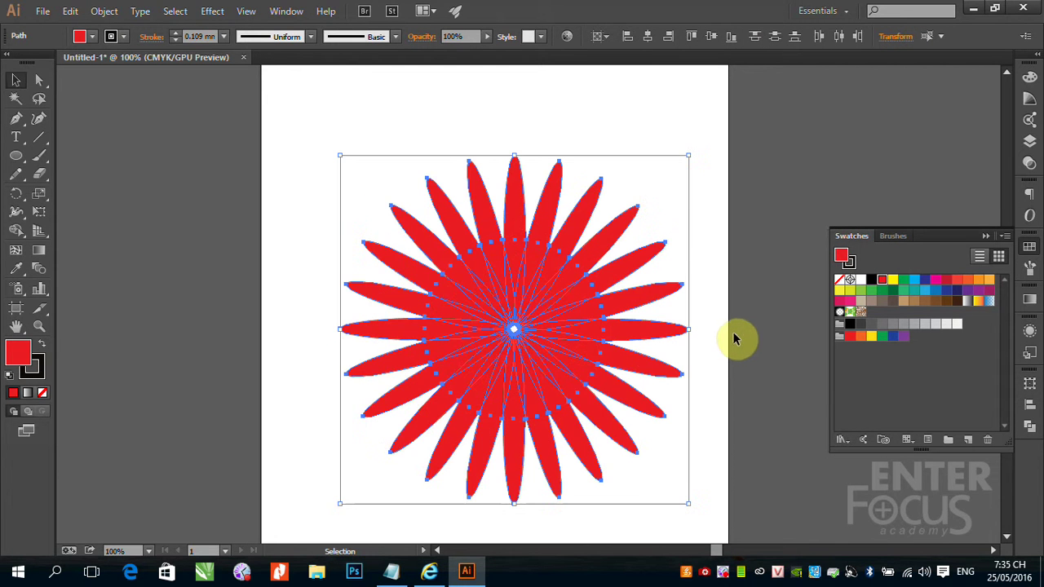
pyautogui.click(707, 200)
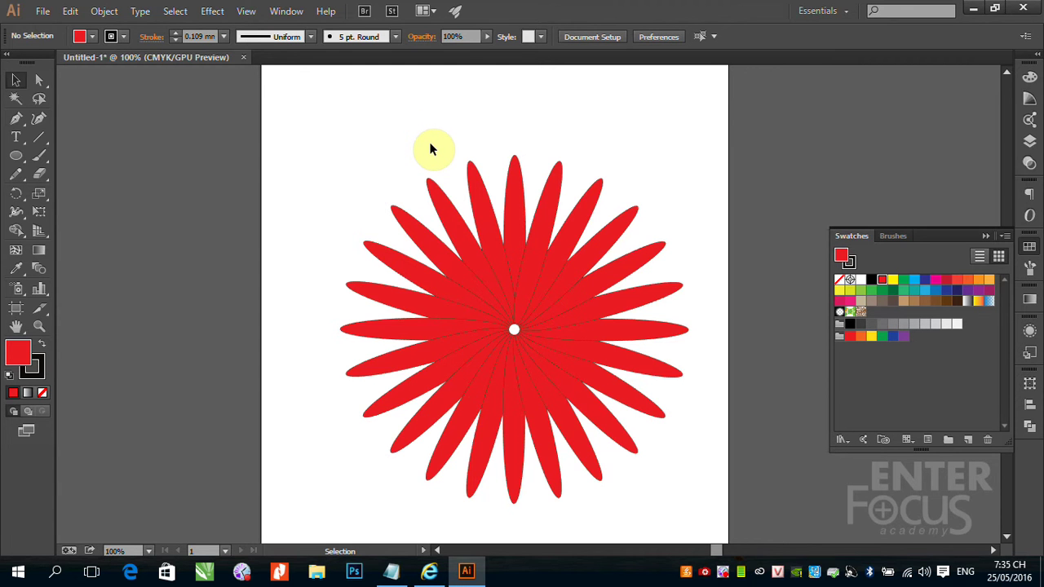
# - Select all the red petals with one selection area, move the whole flower up and left on the page, and deselect it
pyautogui.moveTo(431, 144); pyautogui.dragTo(596, 422)
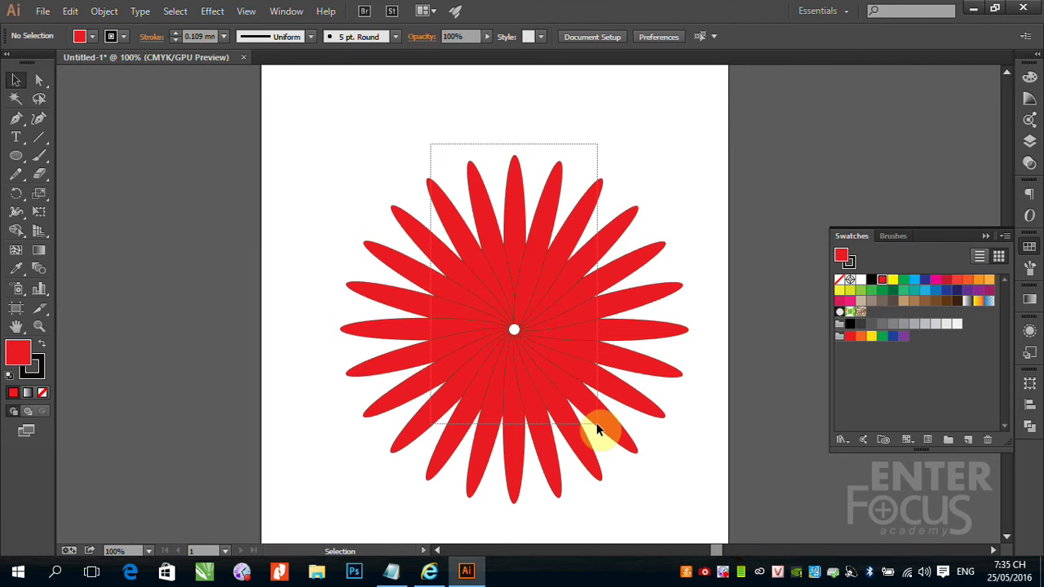
pyautogui.moveTo(596, 423); pyautogui.dragTo(597, 423)
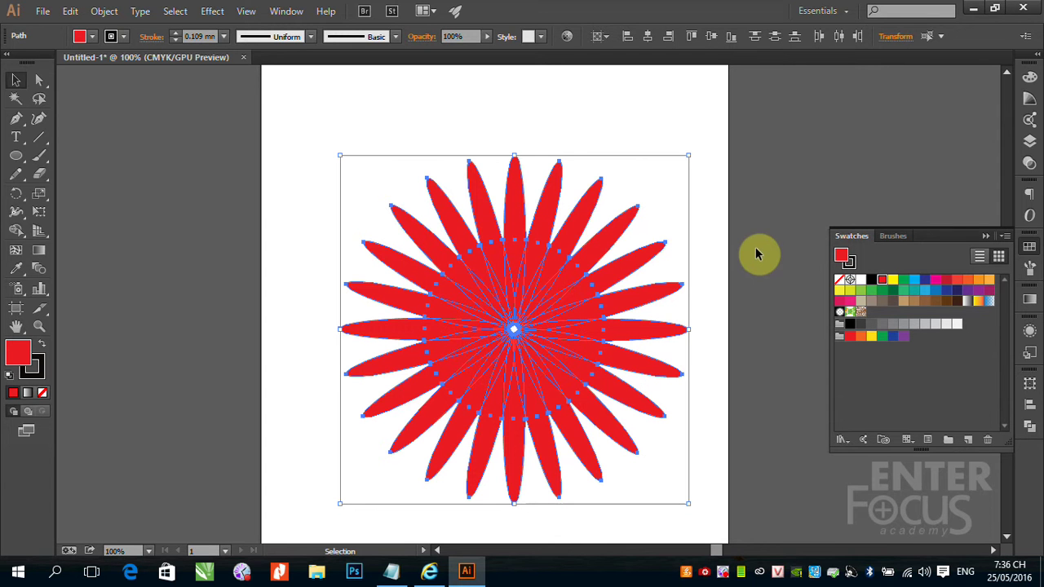
pyautogui.click(482, 230)
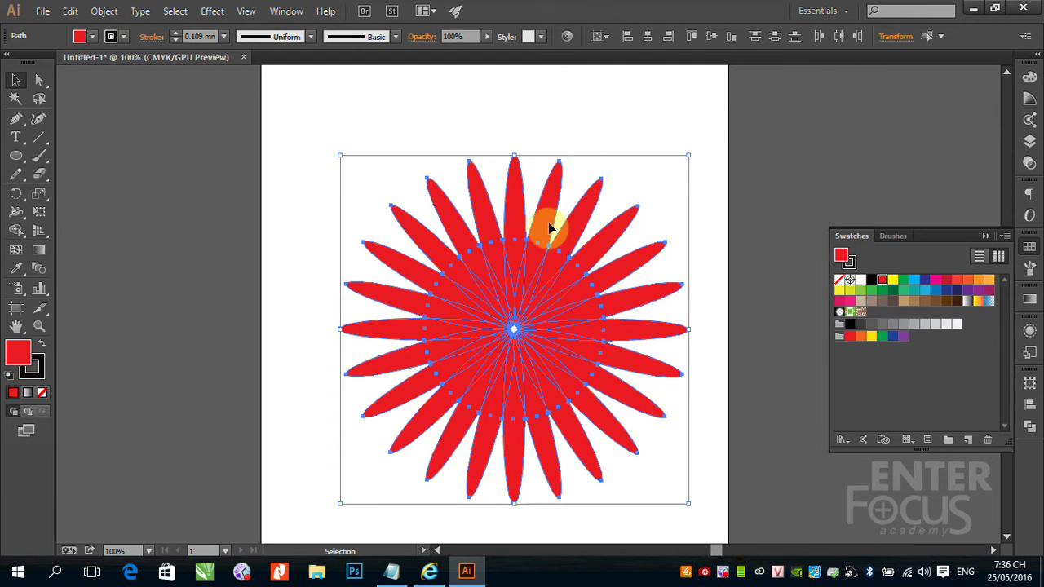
pyautogui.moveTo(547, 226); pyautogui.dragTo(493, 260)
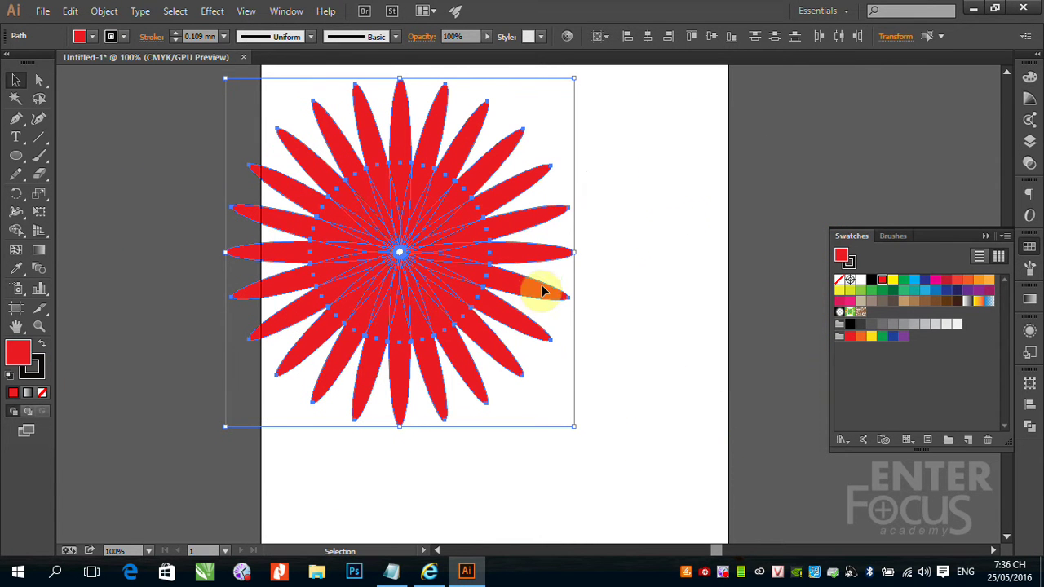
pyautogui.click(785, 170)
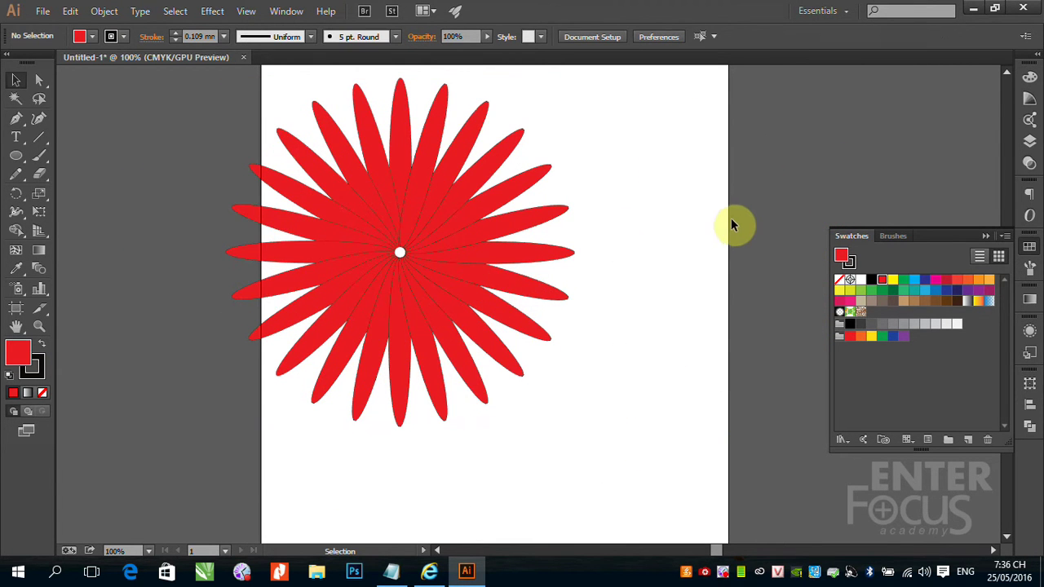
# - Select all the petals of the red flower with one selection area and group them
pyautogui.moveTo(220, 114); pyautogui.dragTo(450, 318)
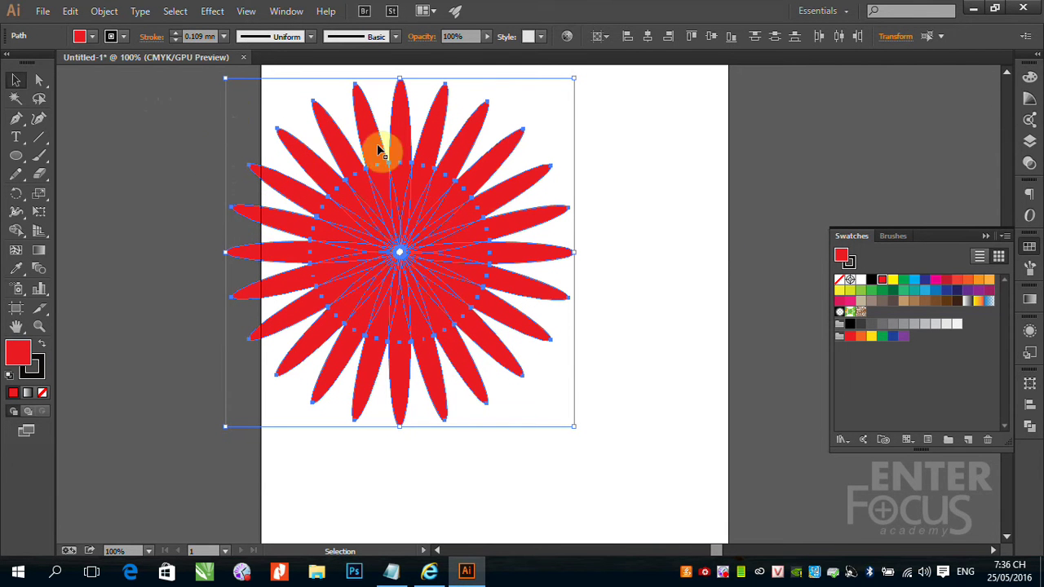
pyautogui.click(107, 11)
pyautogui.moveTo(159, 143)
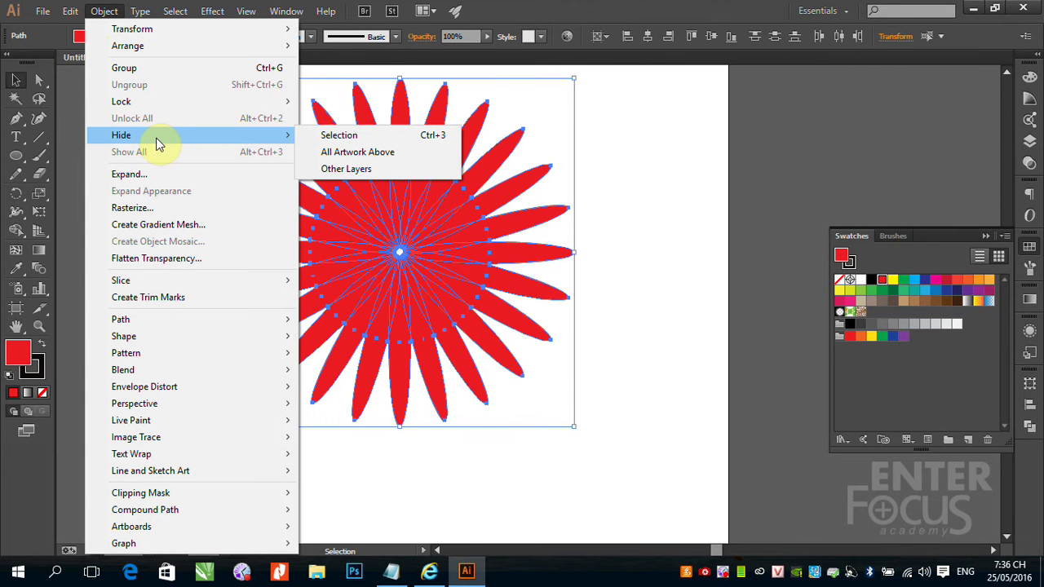
pyautogui.click(157, 72)
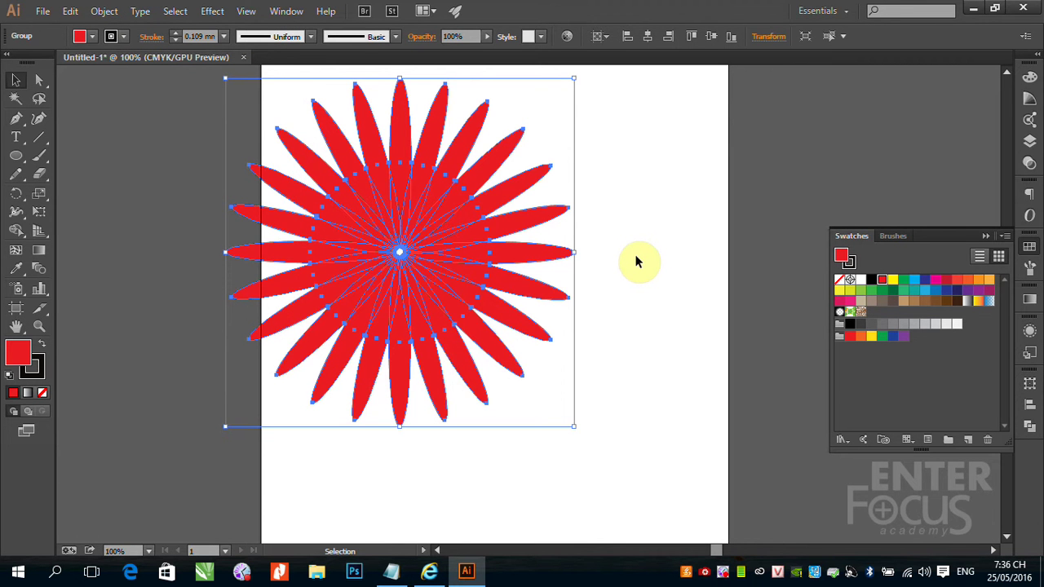
# - Move the grouped flower around as one object, leave it slightly right of its start, and test selecting it through a single petal
pyautogui.click(638, 261)
pyautogui.moveTo(440, 233); pyautogui.dragTo(594, 309)
pyautogui.moveTo(645, 387); pyautogui.dragTo(513, 303)
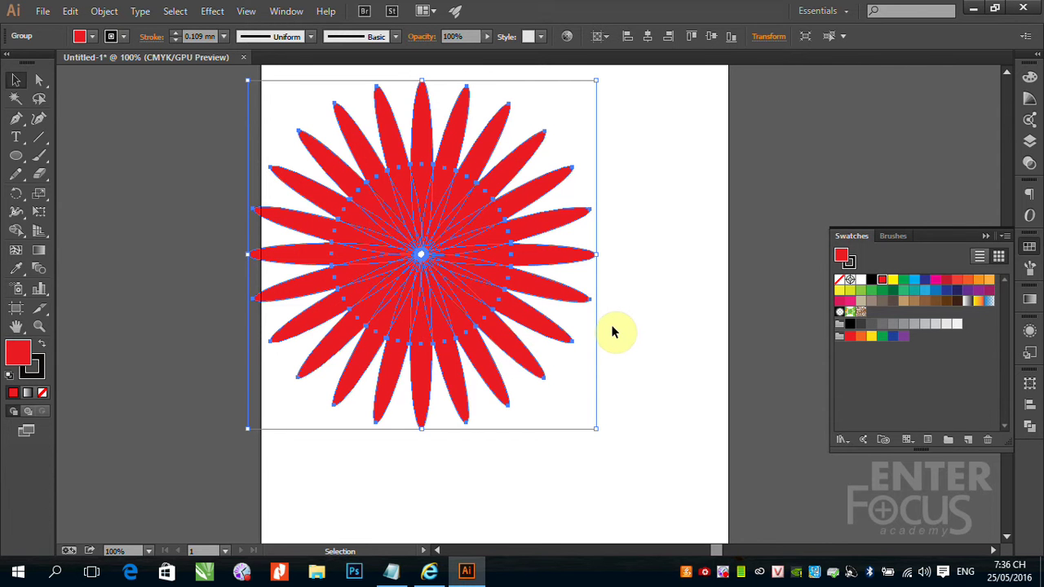
pyautogui.click(487, 245)
pyautogui.click(664, 210)
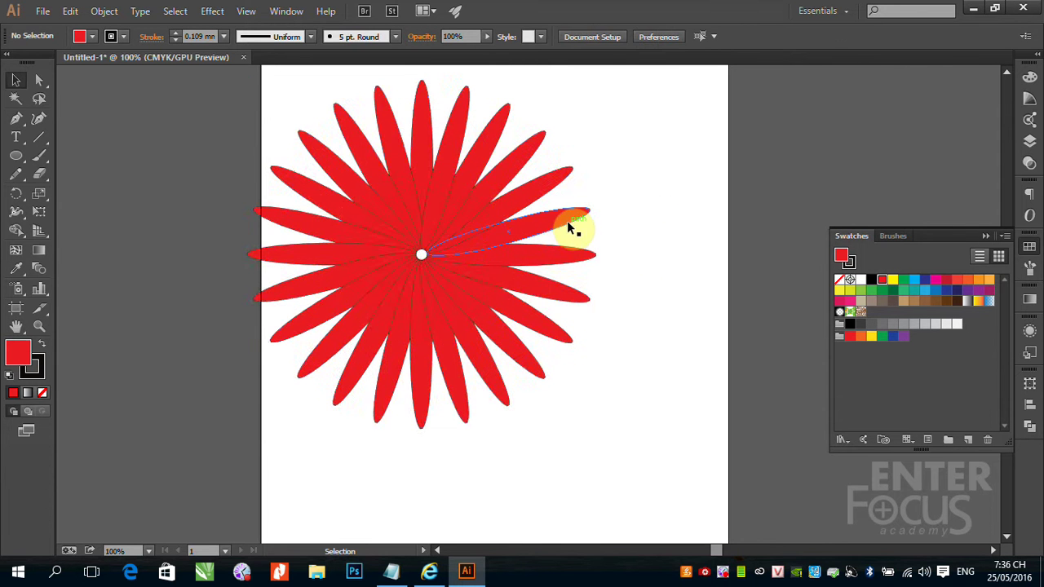
pyautogui.click(570, 227)
pyautogui.click(639, 114)
# - Place a copy of the red flower group to its lower right, overlapping it, and fill the copy with yellow
pyautogui.click(421, 123)
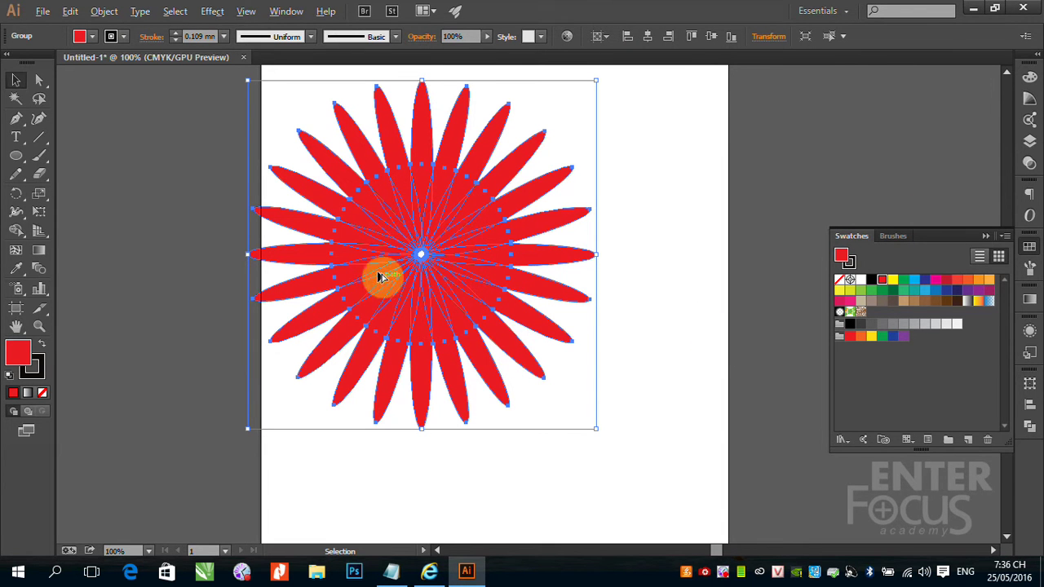
pyautogui.moveTo(466, 210); pyautogui.dragTo(634, 341)
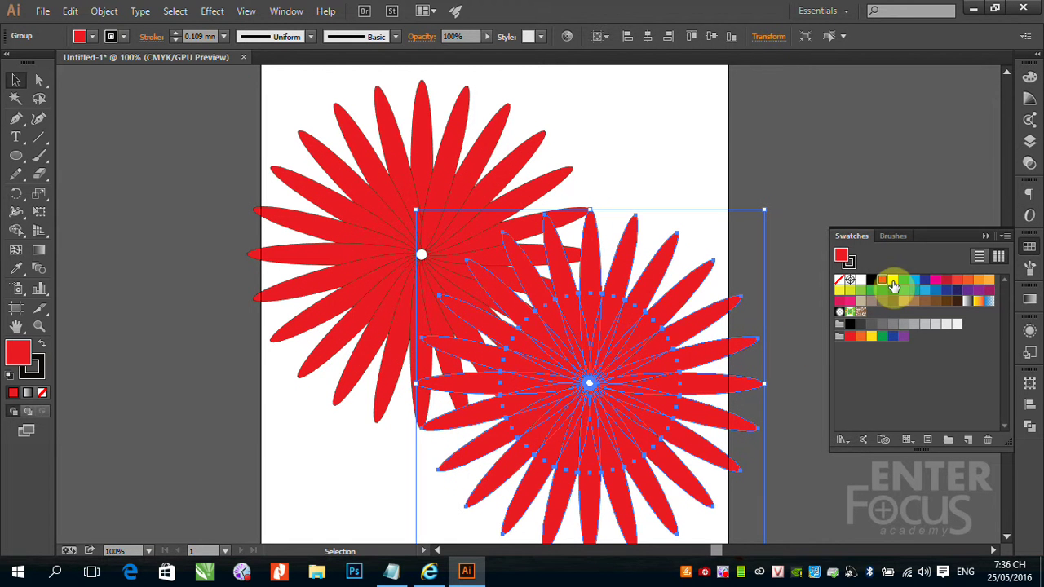
pyautogui.click(892, 281)
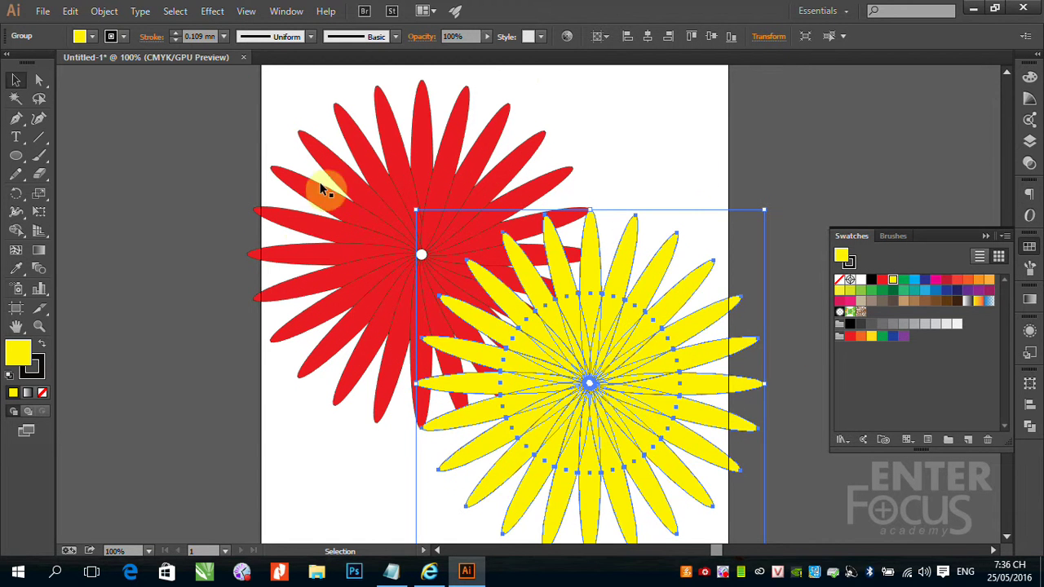
# - Select the red and yellow flowers together, group them into one object, and deselect
pyautogui.click(363, 168)
pyautogui.keyDown('shift'); pyautogui.click(632, 377); pyautogui.keyUp('shift')
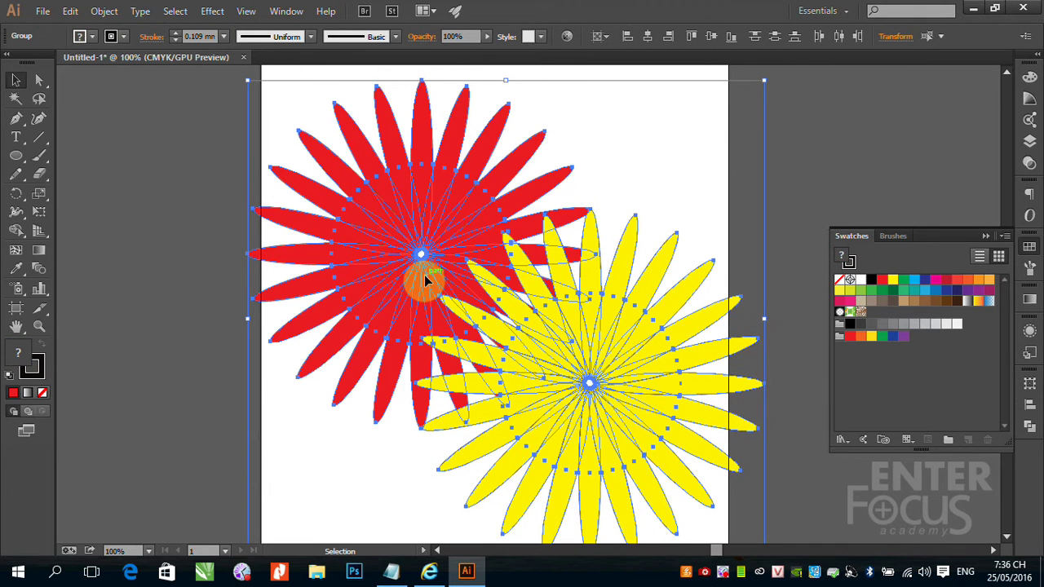
pyautogui.click(425, 279)
pyautogui.click(824, 150)
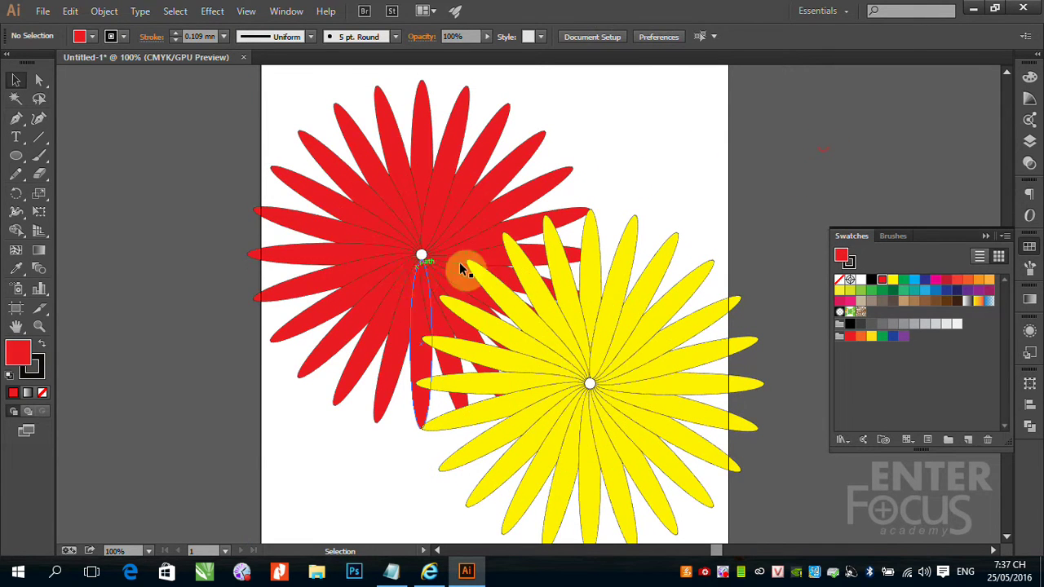
# - Move the combined flower group around the page, leave it slightly above its starting position, and deselect it
pyautogui.moveTo(466, 268); pyautogui.dragTo(233, 230)
pyautogui.moveTo(292, 263); pyautogui.dragTo(497, 225)
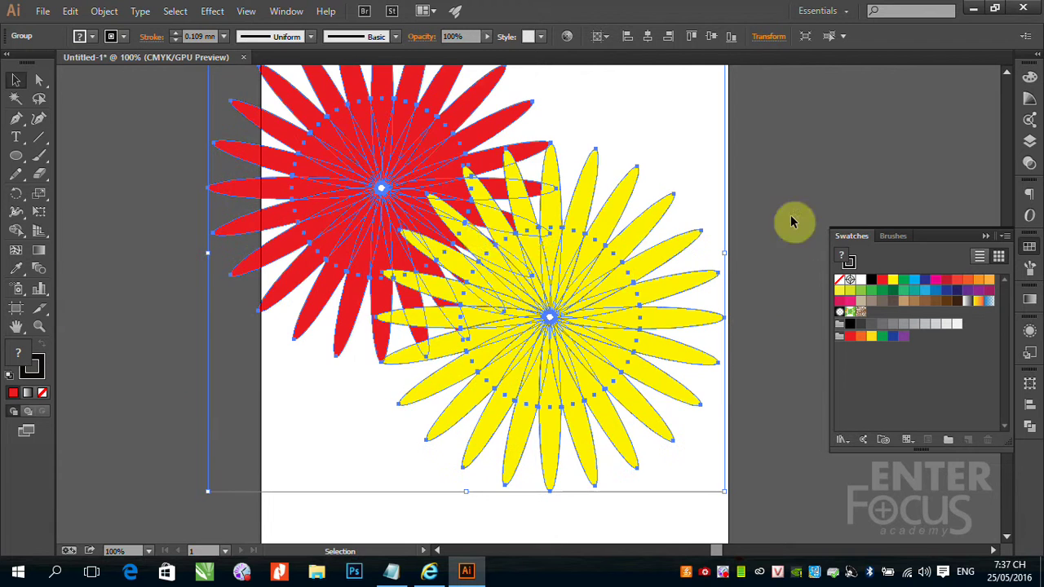
pyautogui.moveTo(443, 187); pyautogui.dragTo(481, 234)
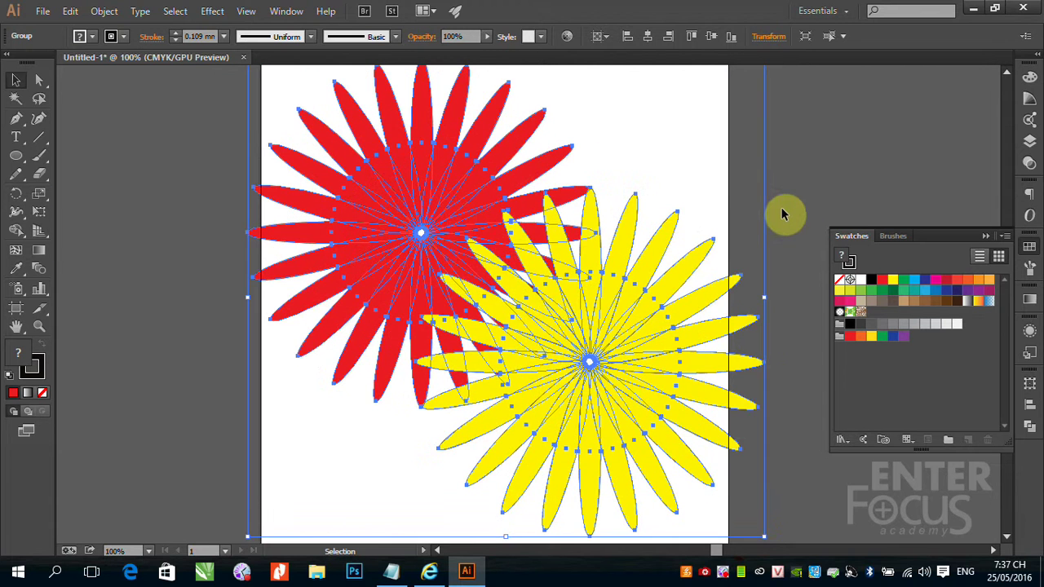
pyautogui.click(797, 183)
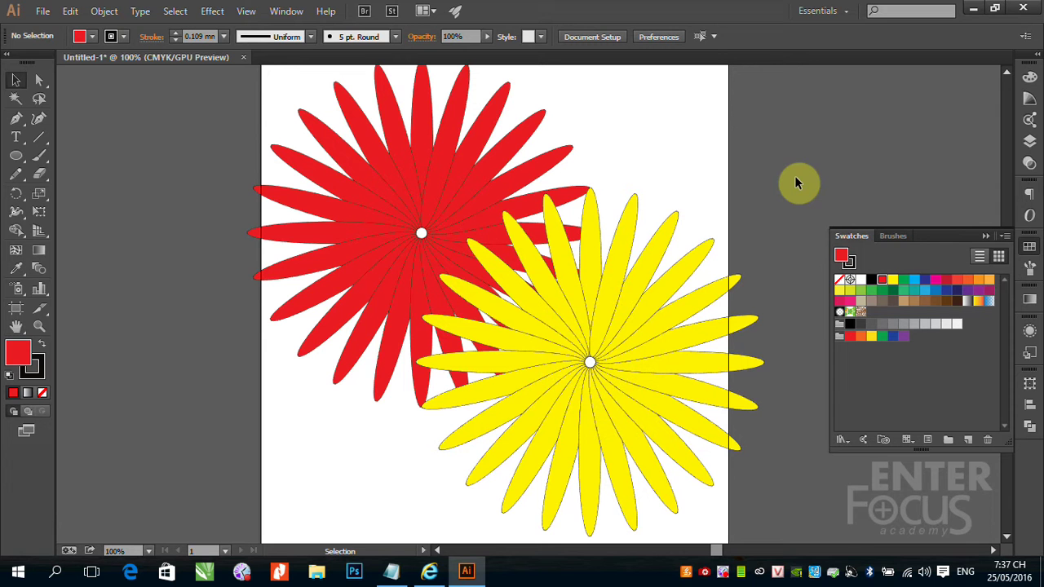
# - Try filling the combined flower group with cyan, and undo the fill
pyautogui.click(482, 135)
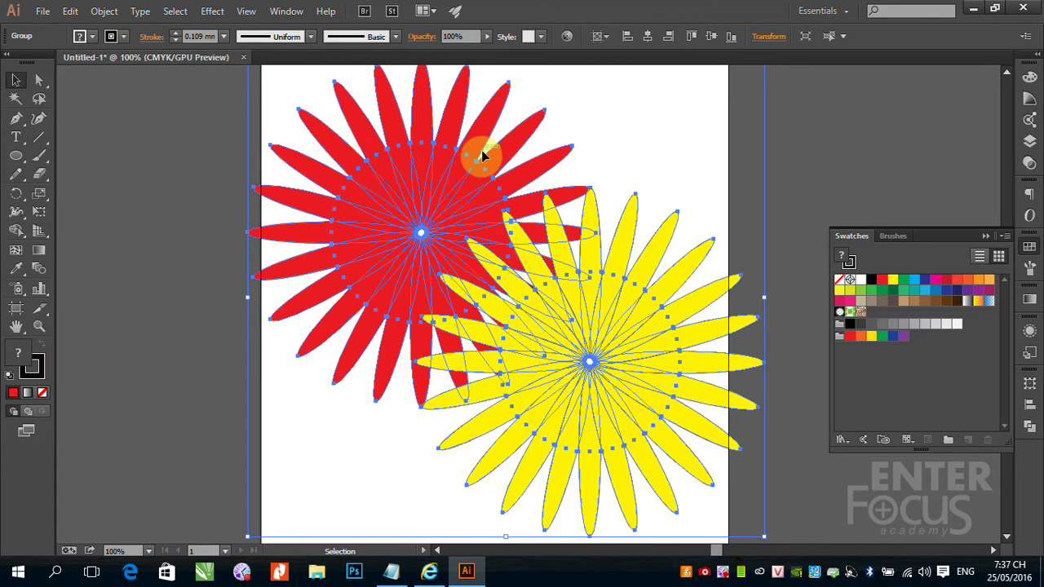
pyautogui.click(914, 281)
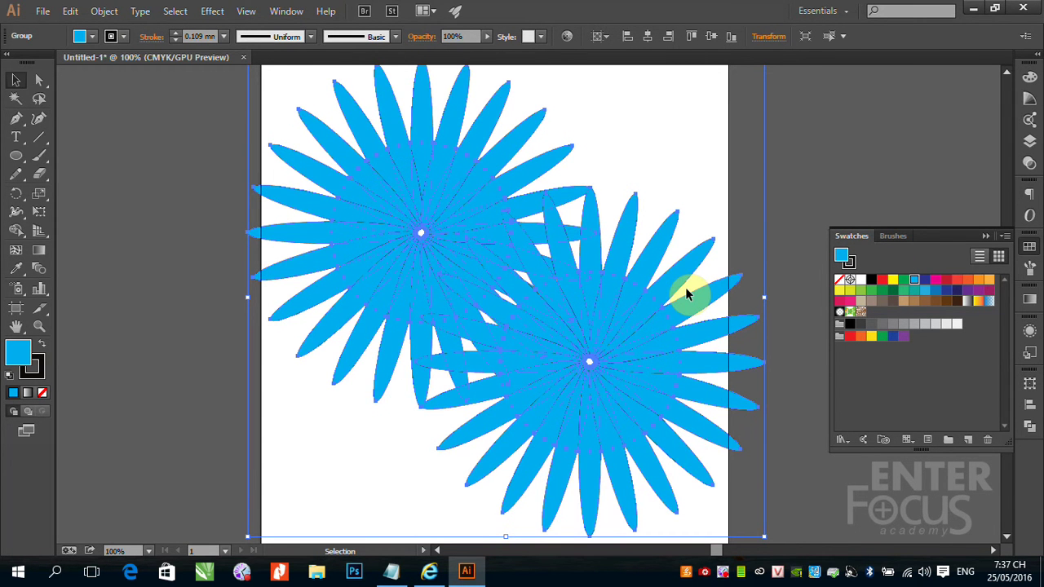
pyautogui.hotkey('ctrl', 'z')
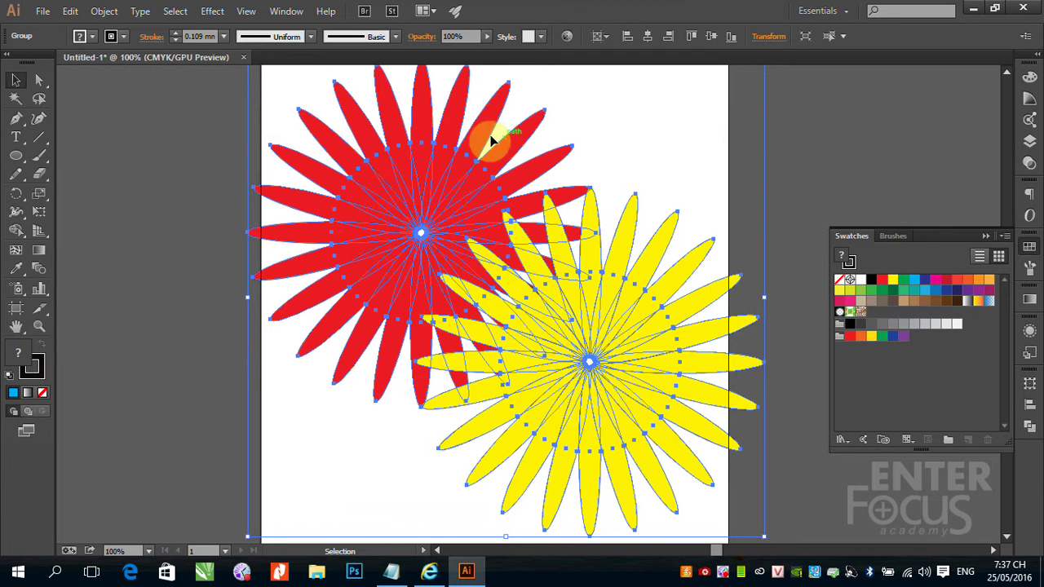
# - Ungroup the combined flowers into separate red and yellow flower groups, and select each one to check
pyautogui.click(101, 12)
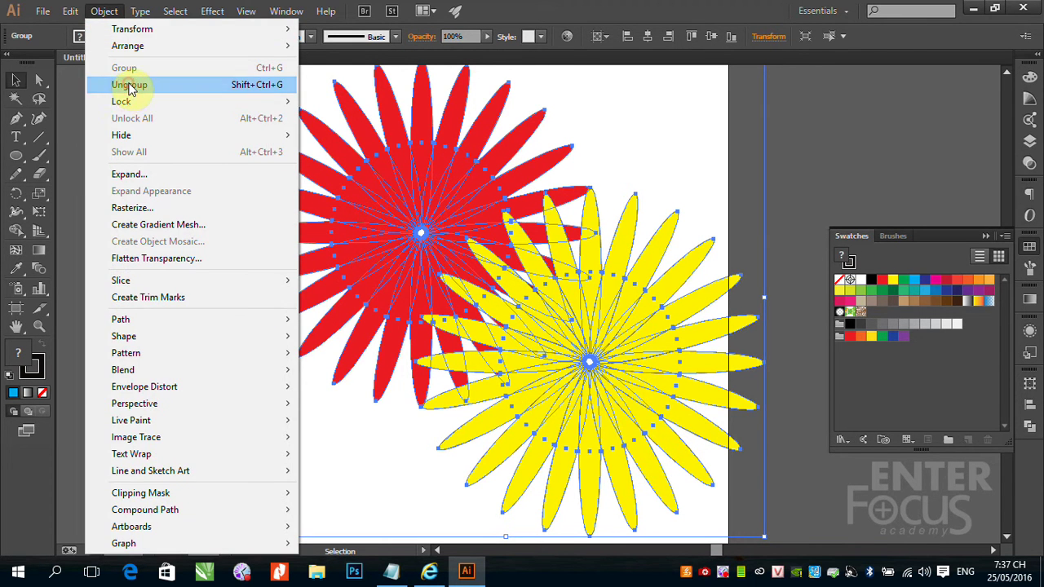
pyautogui.click(129, 87)
pyautogui.click(741, 273)
pyautogui.click(454, 181)
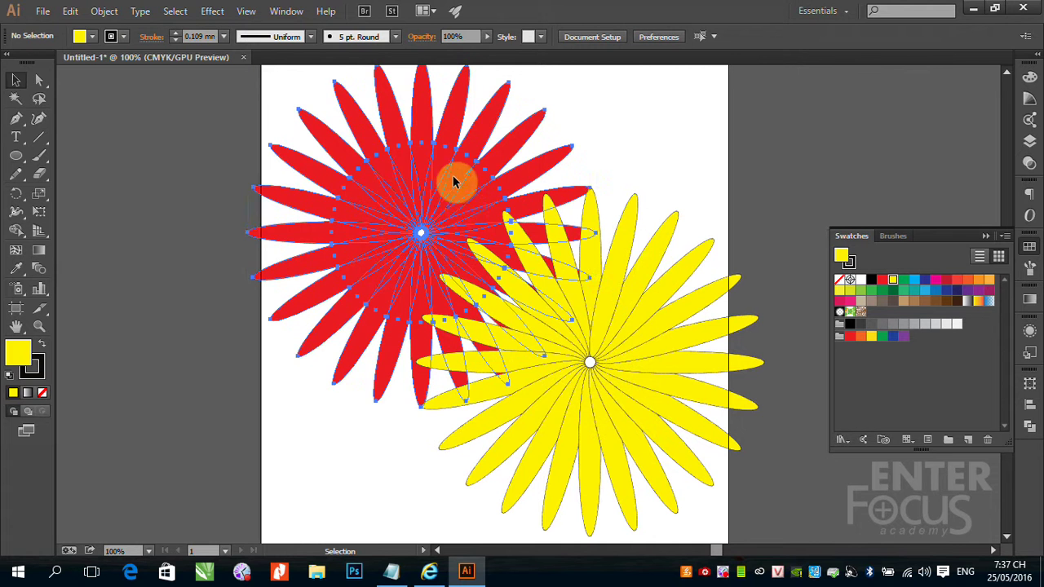
pyautogui.click(690, 320)
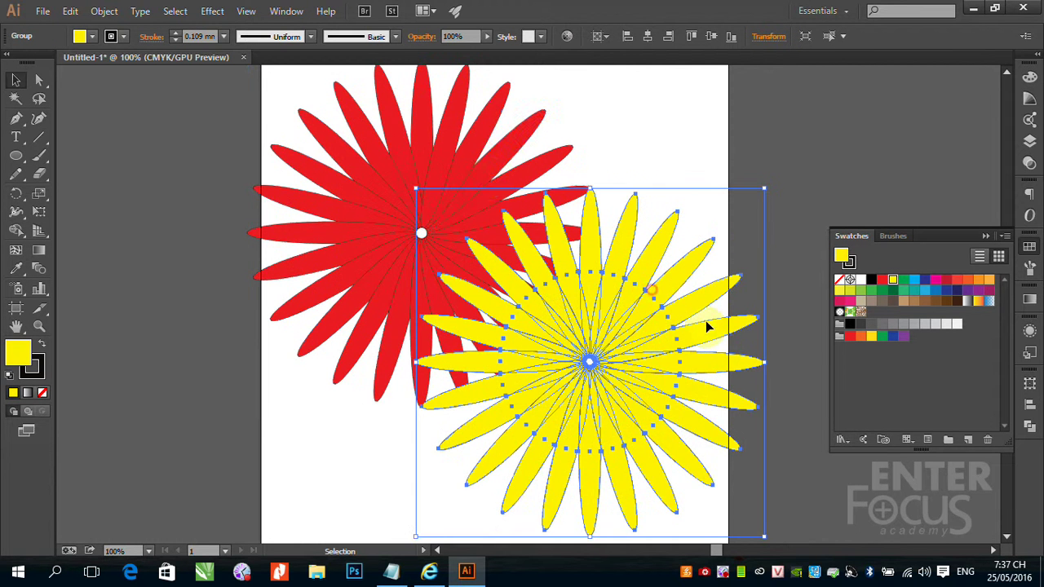
# - Fill only the red flower group with cyan and deselect it
pyautogui.click(487, 159)
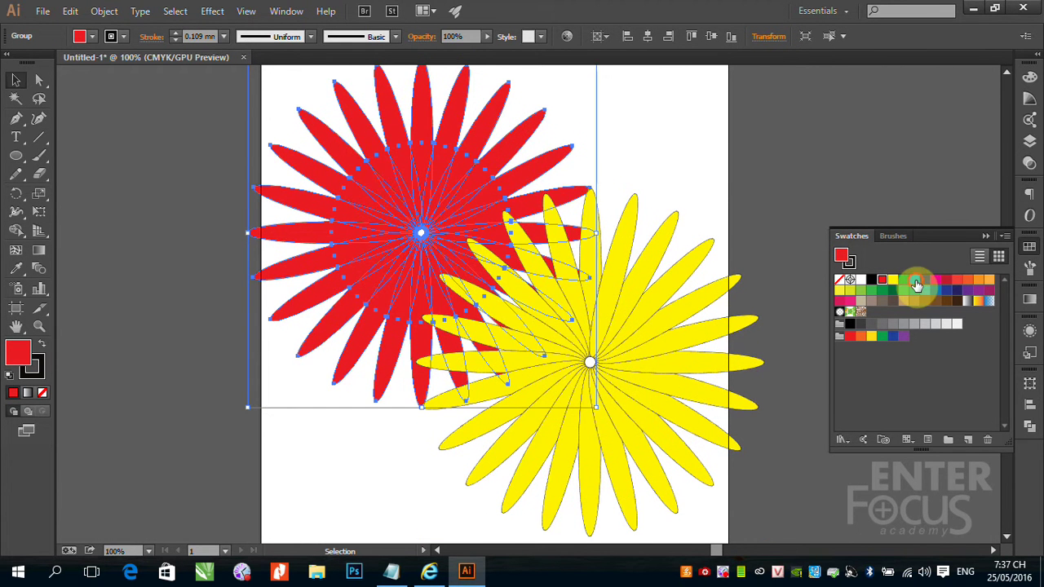
pyautogui.click(916, 282)
pyautogui.click(731, 139)
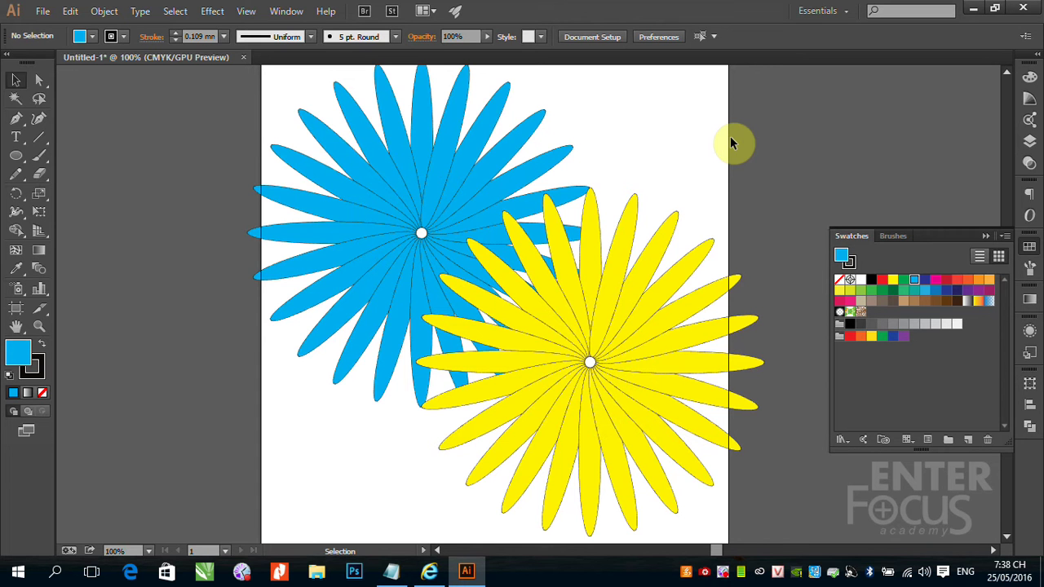
# - Move the yellow flower off the page's right edge, and bring it back to overlap the cyan flower
pyautogui.click(587, 350)
pyautogui.moveTo(588, 350); pyautogui.dragTo(798, 339)
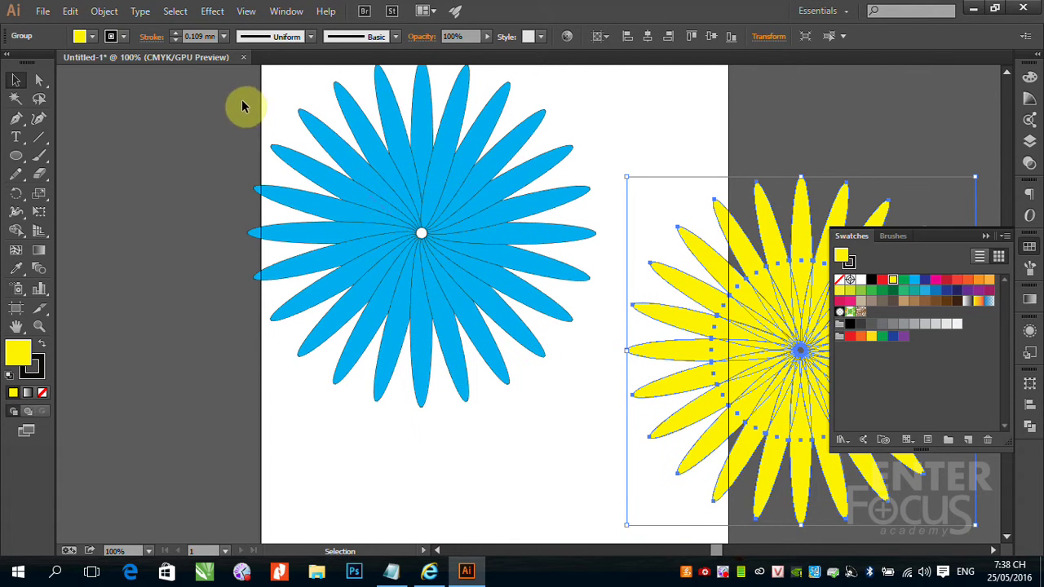
pyautogui.click(381, 221)
pyautogui.press('a')
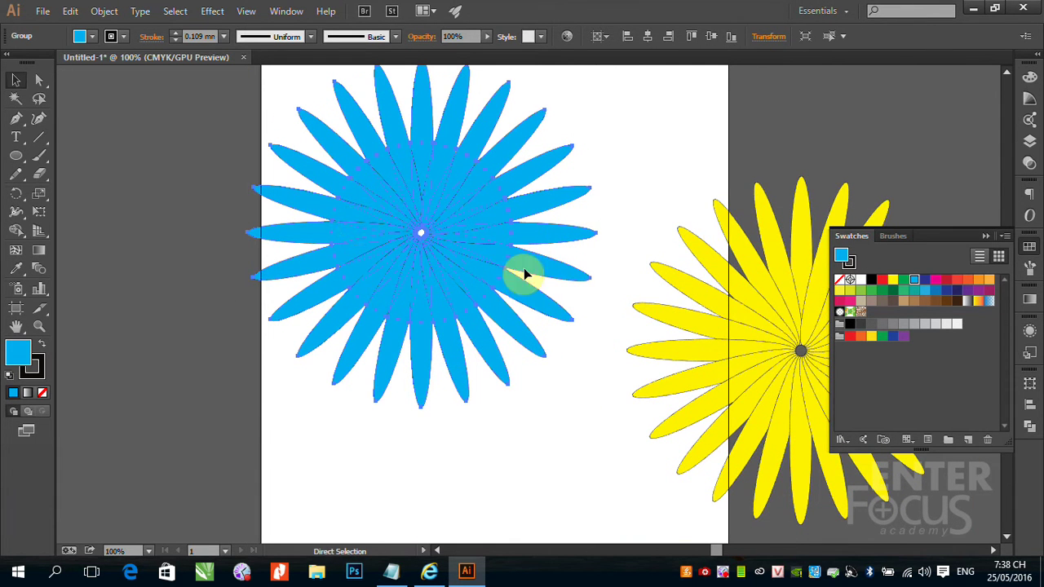
pyautogui.press('v')
pyautogui.moveTo(752, 314); pyautogui.dragTo(582, 302)
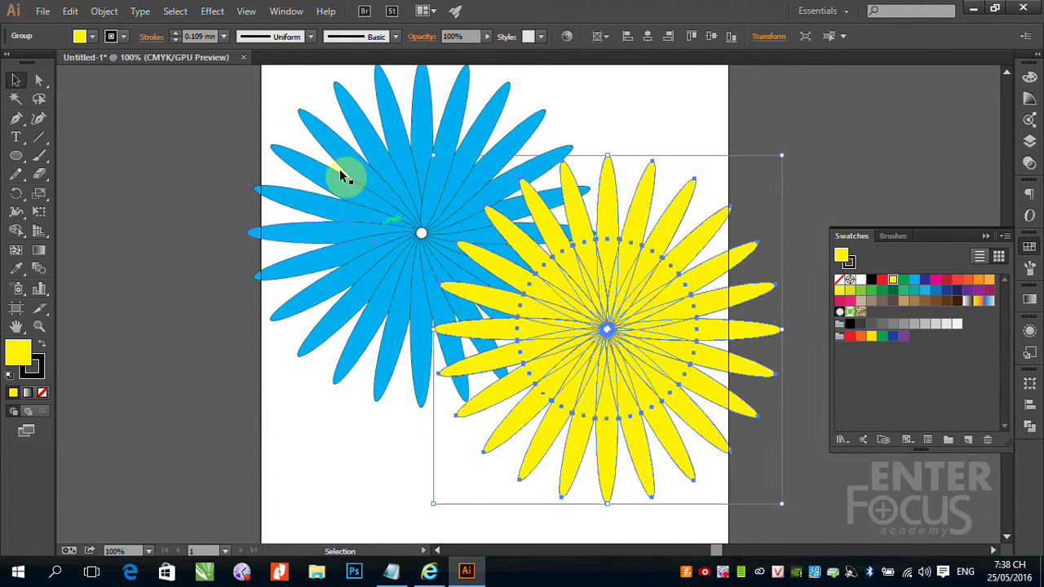
# - Add the cyan flower to the yellow flower's selection, group both again, and deselect
pyautogui.keyDown('shift'); pyautogui.click(356, 196); pyautogui.keyUp('shift')
pyautogui.press('a')
pyautogui.press('v')
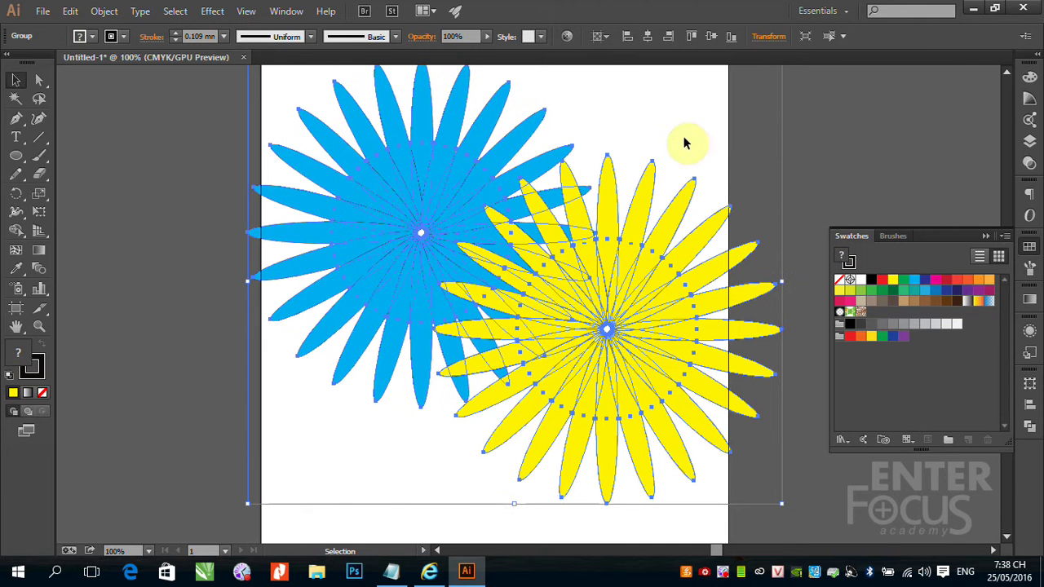
pyautogui.click(826, 159)
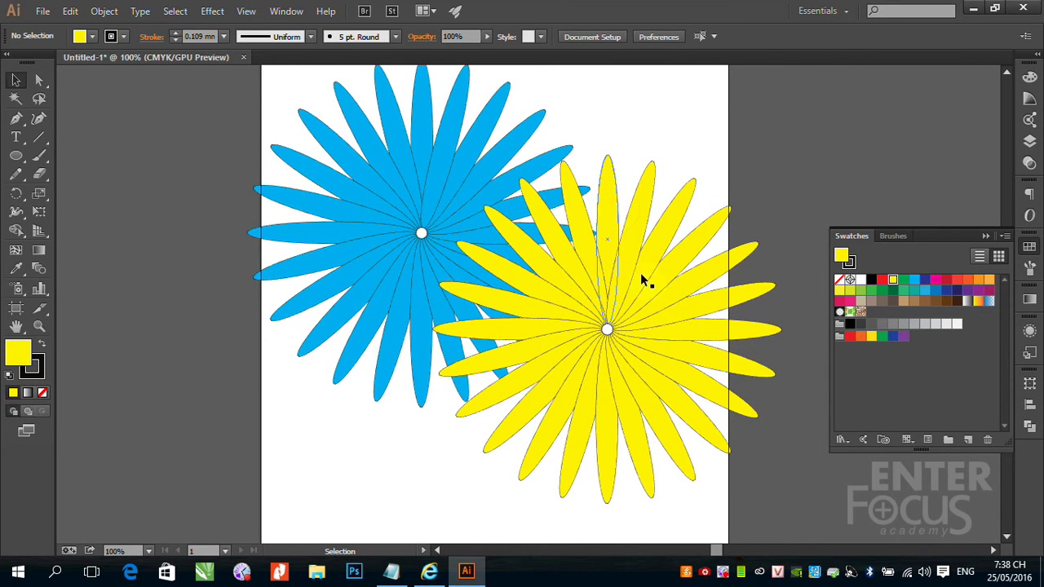
# - Select the combined flower group from a yellow petal to check that both flowers are picked together, and deselect it
pyautogui.click(610, 229)
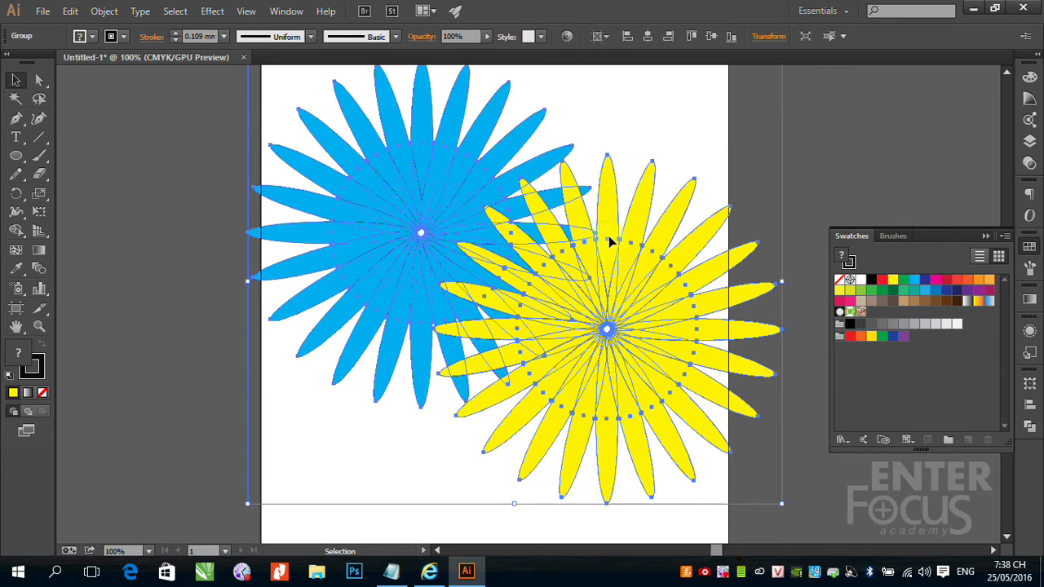
pyautogui.click(612, 184)
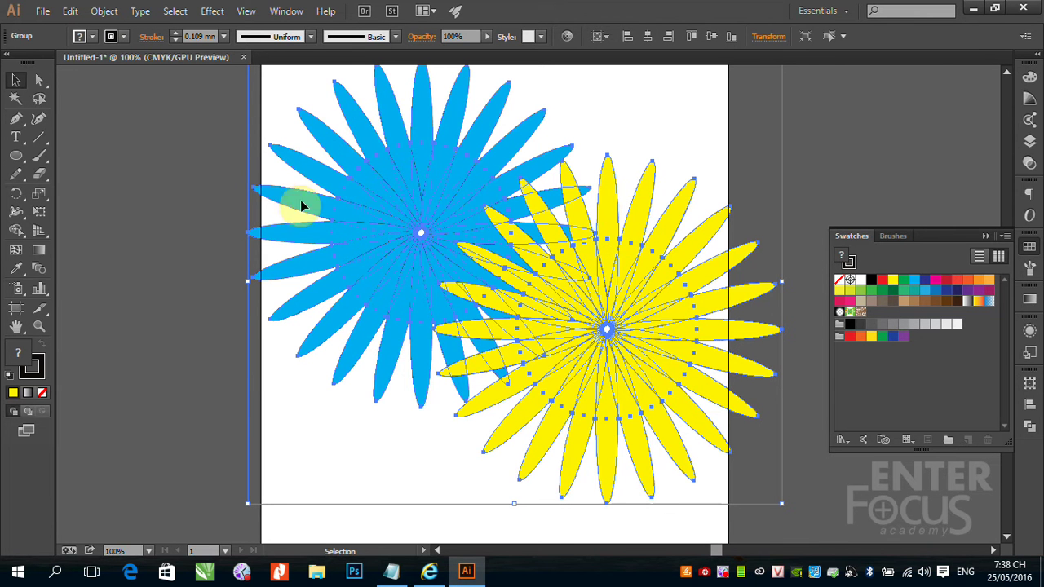
pyautogui.click(844, 155)
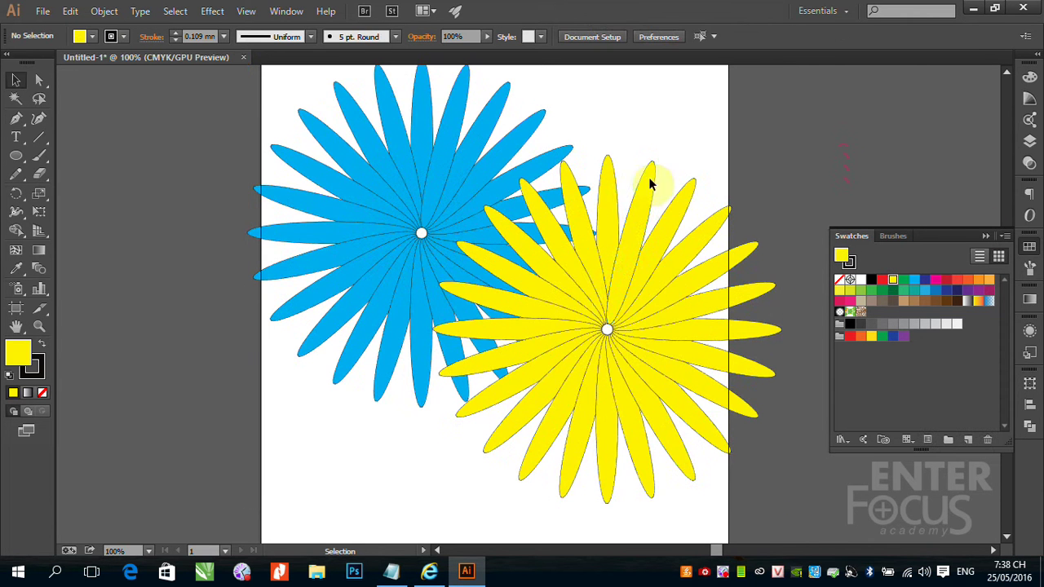
# - Isolate the combined group, fill only the yellow flower inside it with bright red, and deselect it
pyautogui.doubleClick(613, 201)
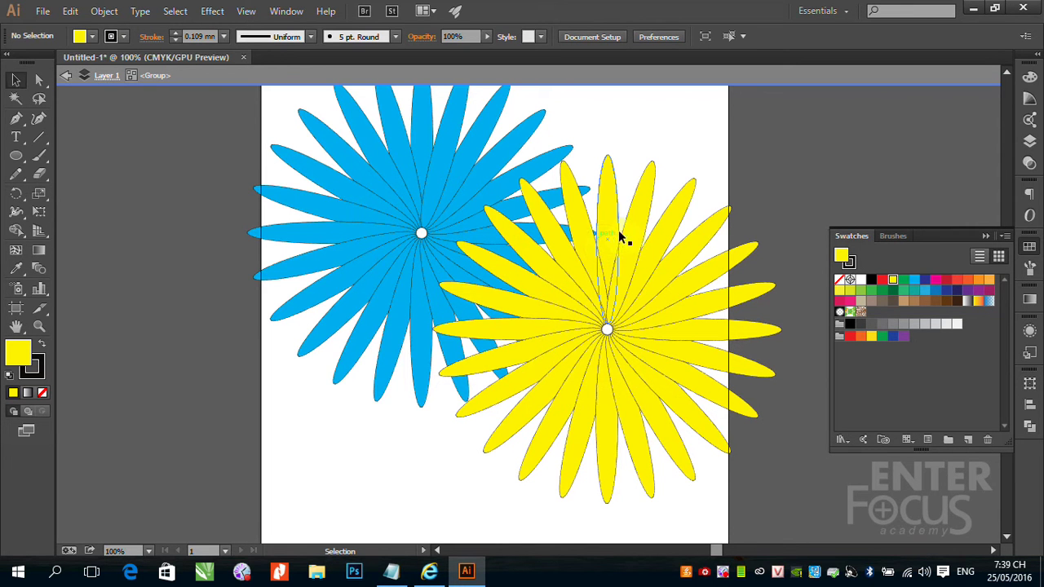
pyautogui.click(609, 235)
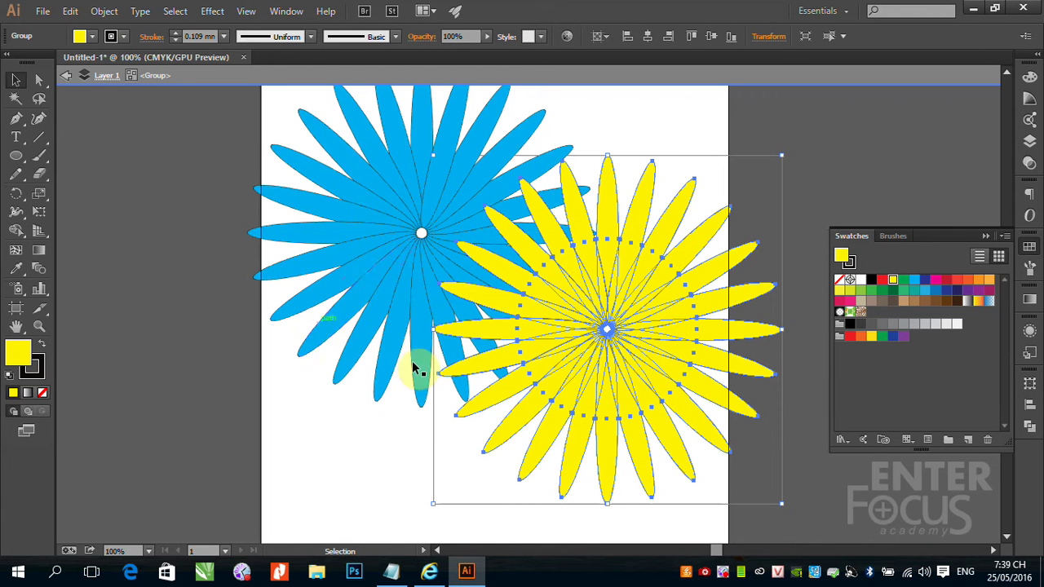
pyautogui.click(935, 280)
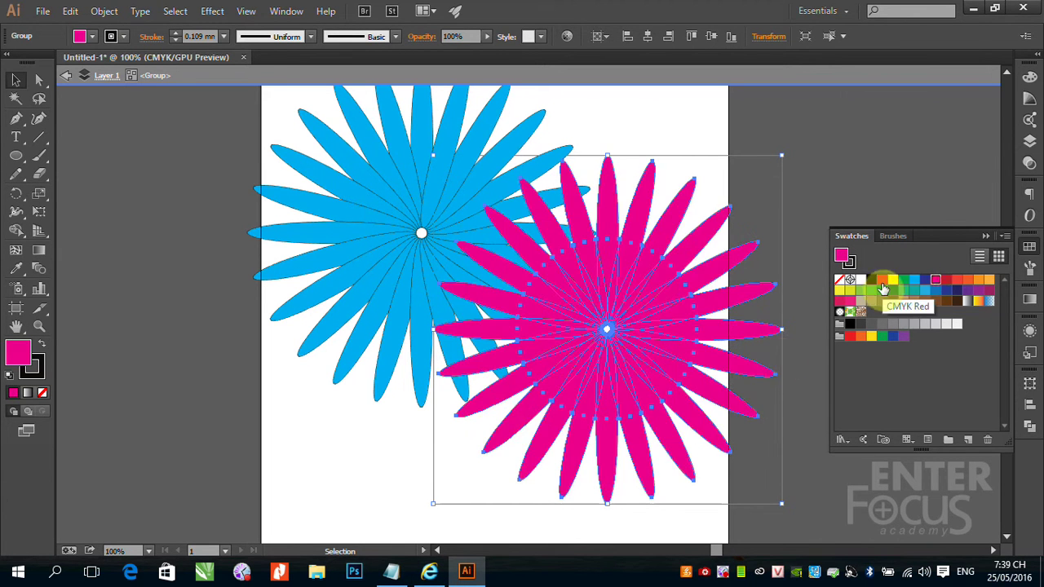
pyautogui.click(957, 279)
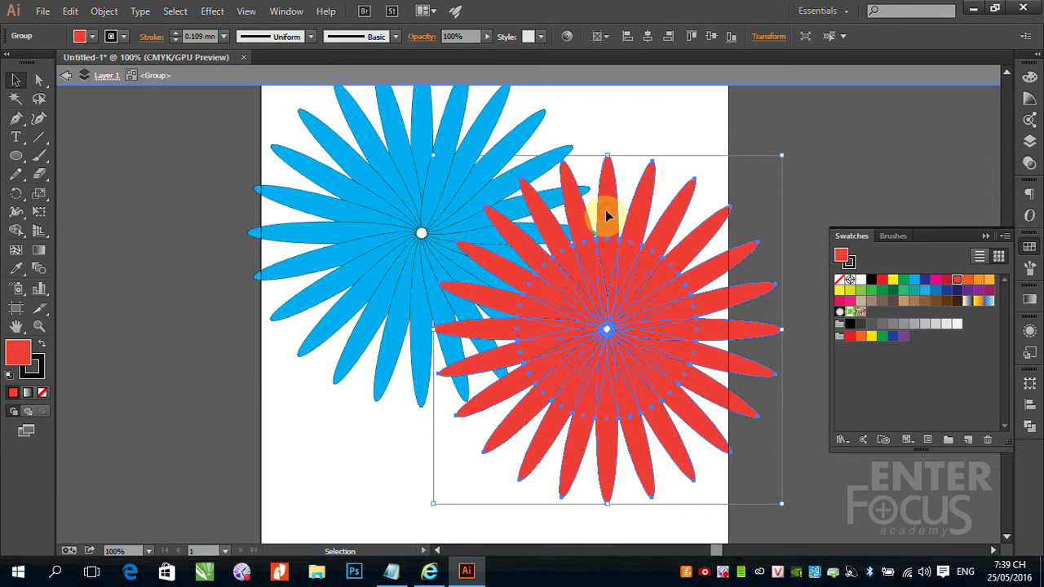
pyautogui.click(715, 118)
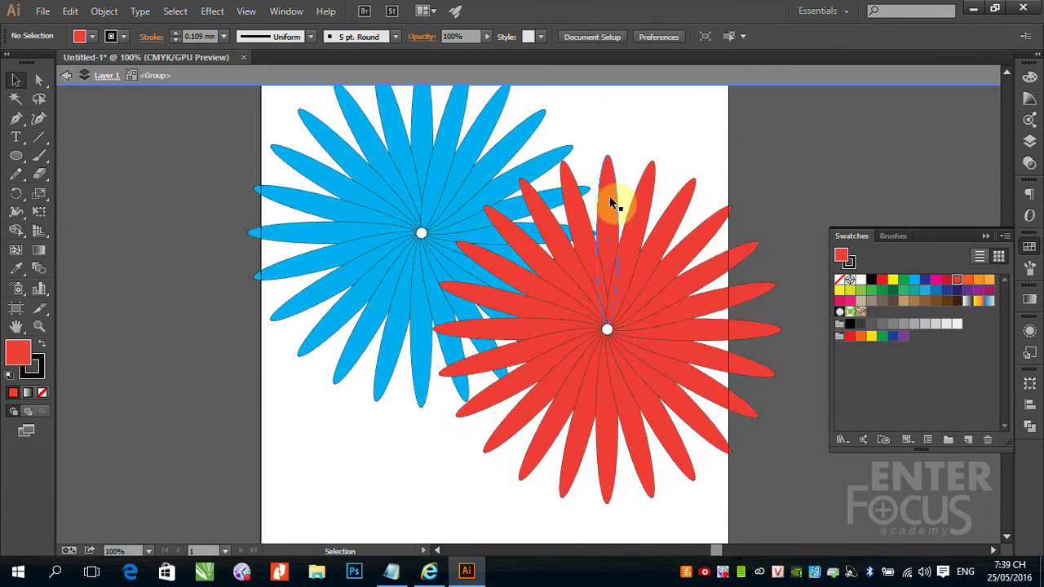
# - Isolate the red flower's upper vertical petal through its nested group and fill only that petal with yellow
pyautogui.doubleClick(610, 198)
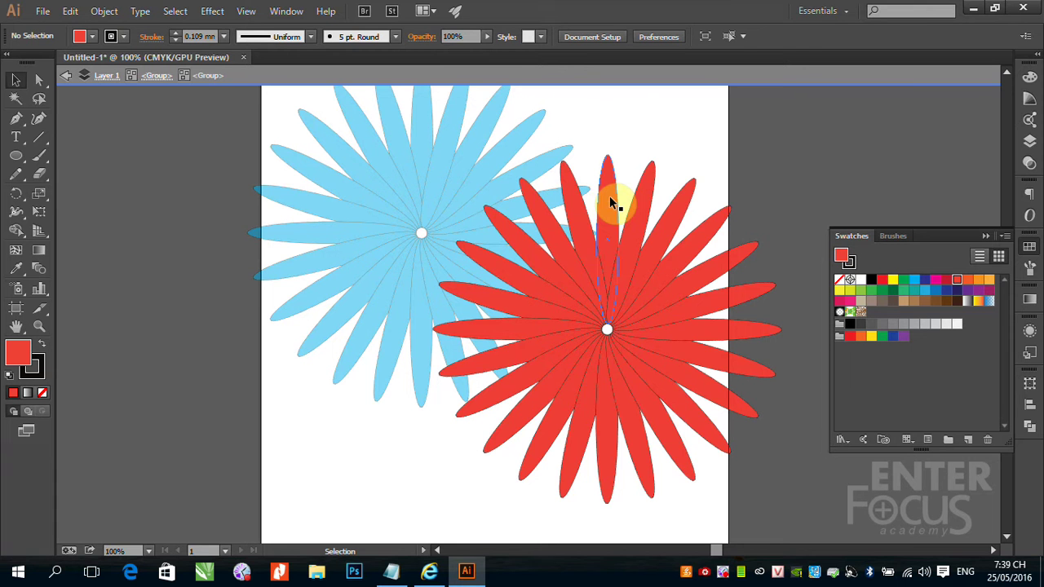
pyautogui.doubleClick(610, 197)
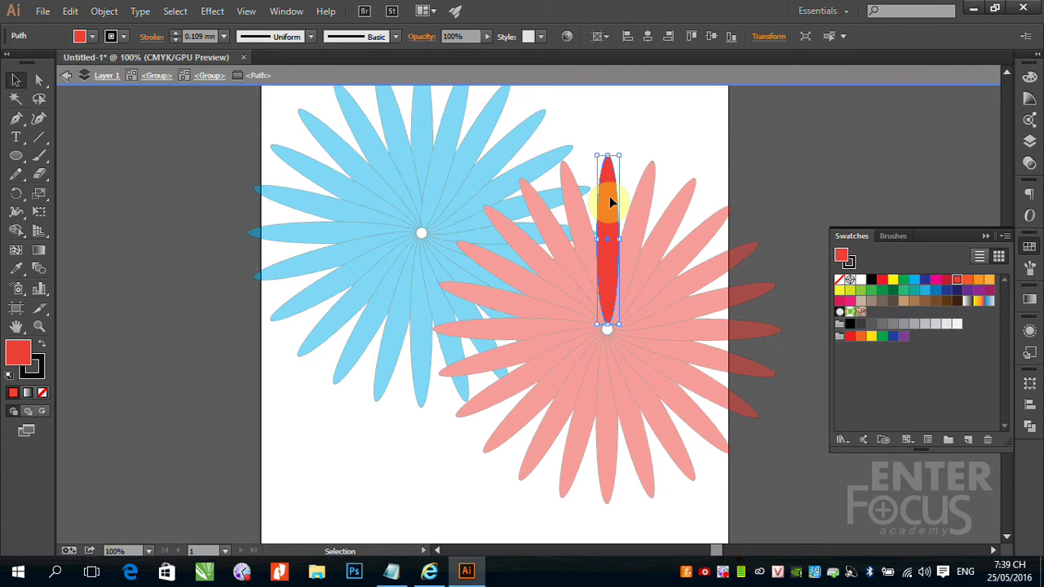
pyautogui.click(891, 280)
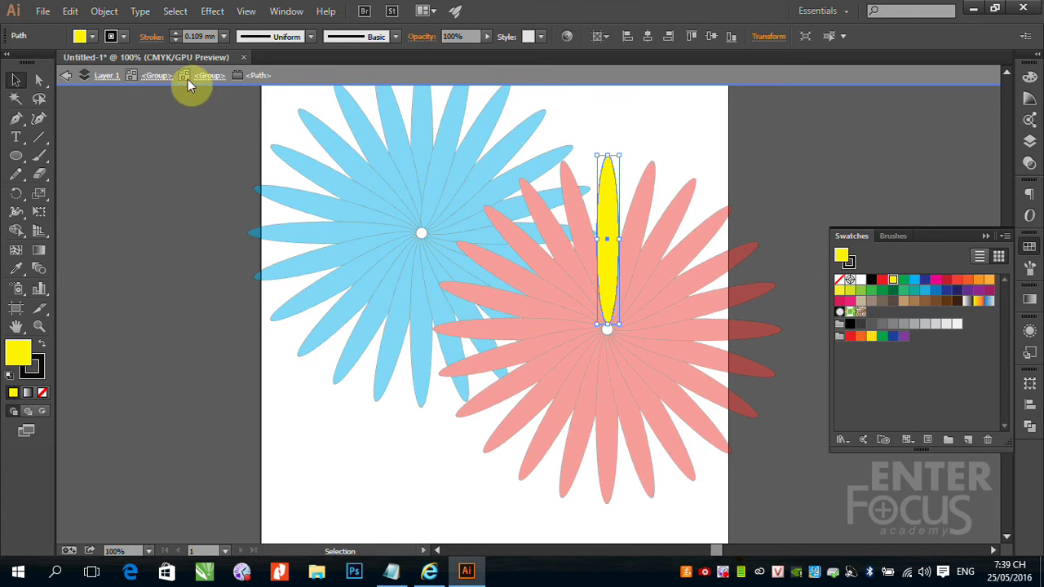
# - Back out of isolation mode level by level, from the single petal to the normal document view
pyautogui.click(66, 77)
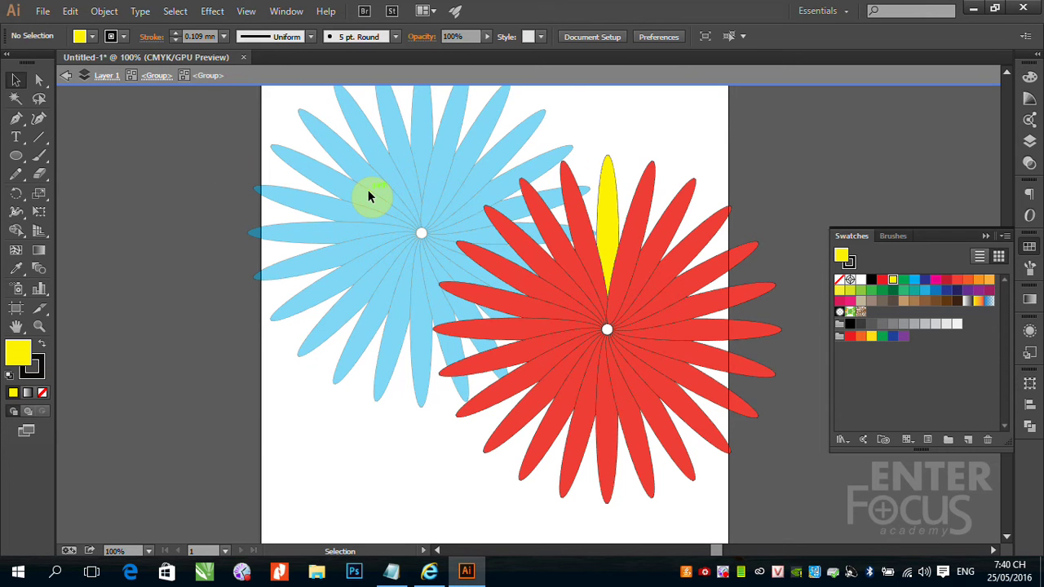
pyautogui.click(66, 77)
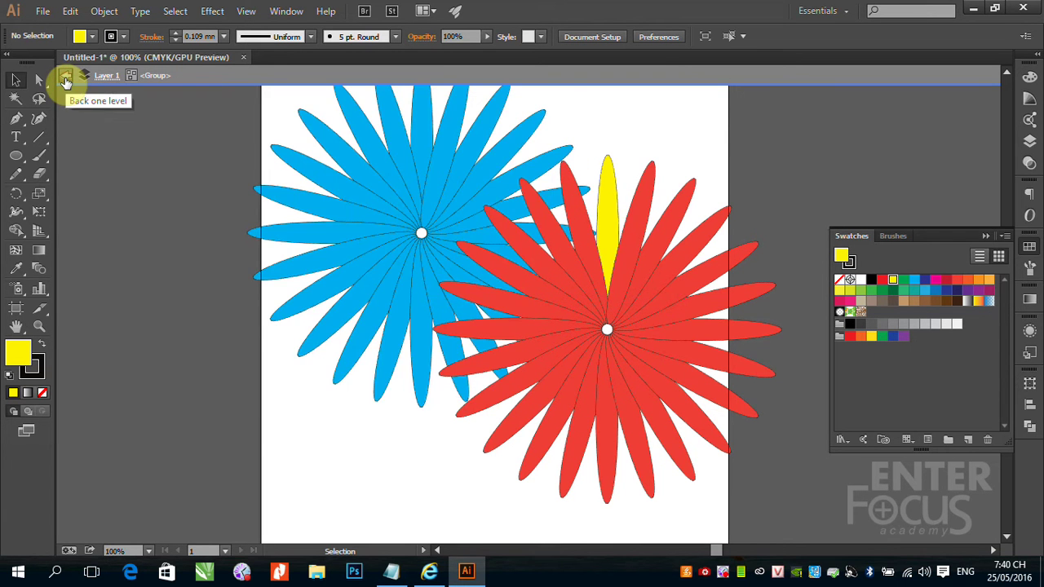
pyautogui.click(66, 77)
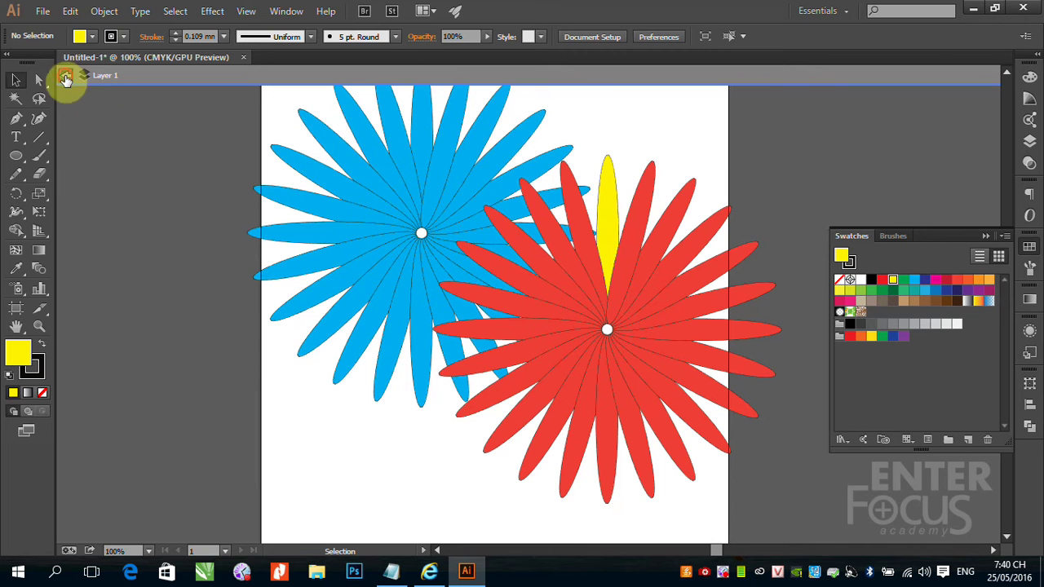
pyautogui.click(66, 77)
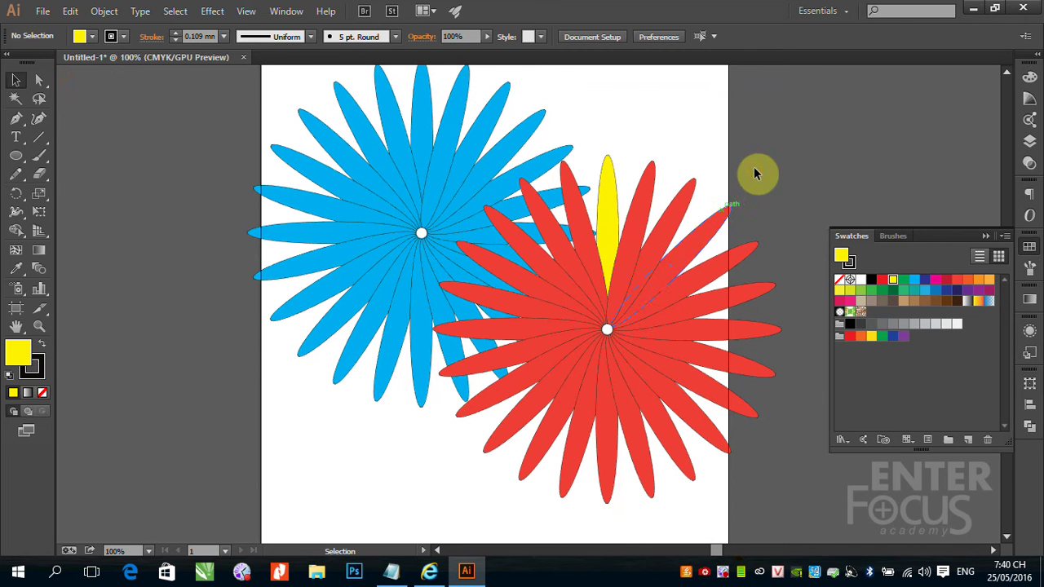
# - Select the whole combined group from the yellow petal with the Selection tool to check it, and deselect it
pyautogui.click(607, 218)
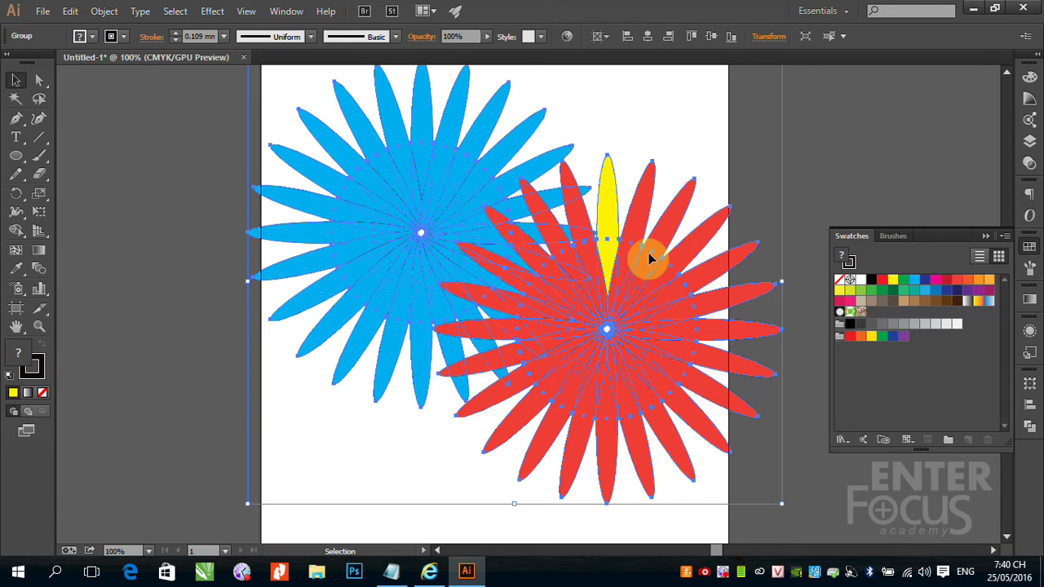
pyautogui.click(13, 84)
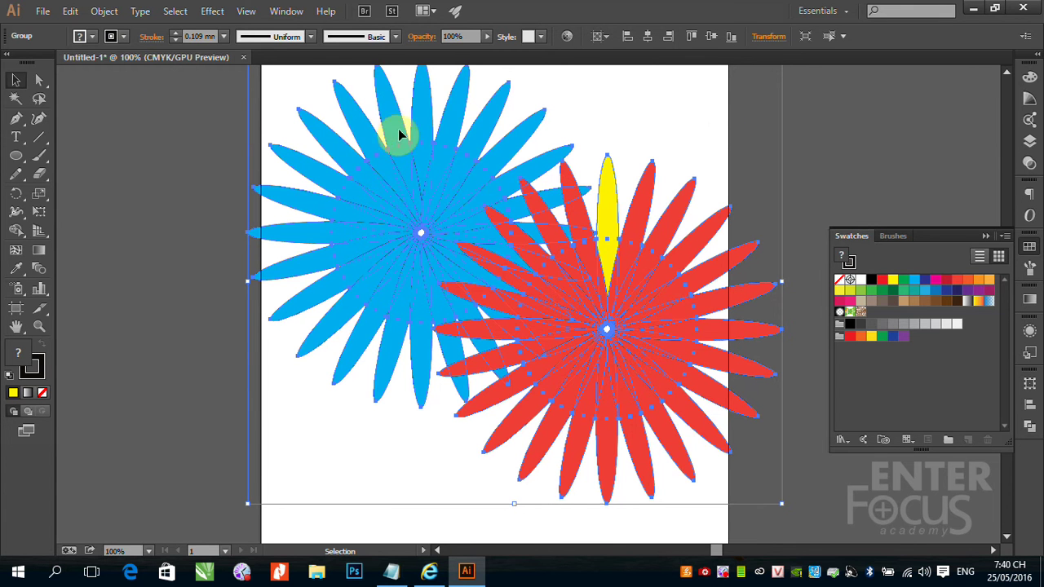
pyautogui.click(860, 142)
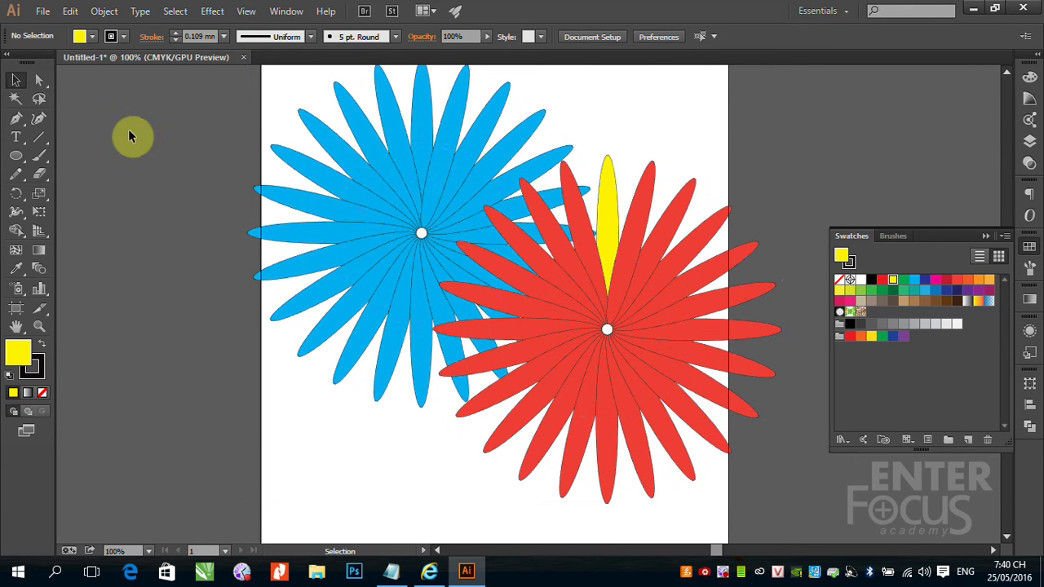
# - With the Direct Selection tool, fill the red flower's third petal above its horizontal right-hand one... cyan, and the horizontal right-hand petal magenta
pyautogui.click(40, 78)
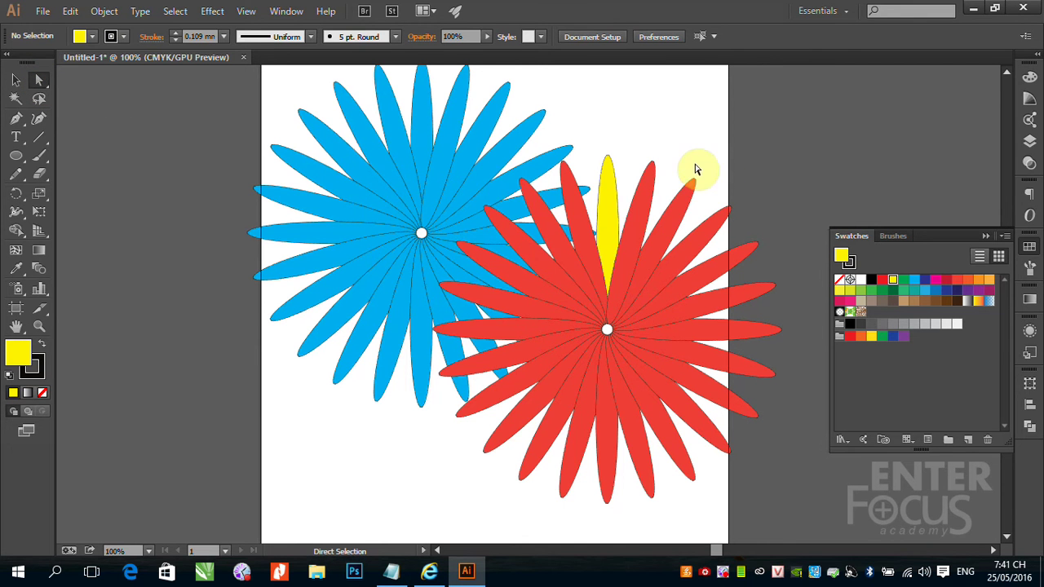
pyautogui.click(602, 189)
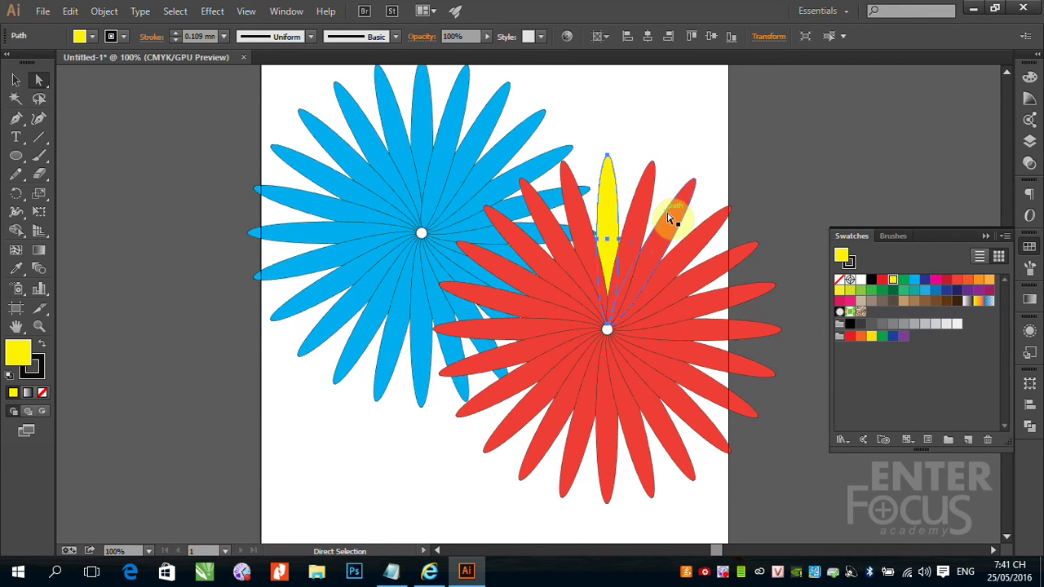
pyautogui.click(671, 219)
pyautogui.keyDown('shift'); pyautogui.click(724, 253); pyautogui.keyUp('shift')
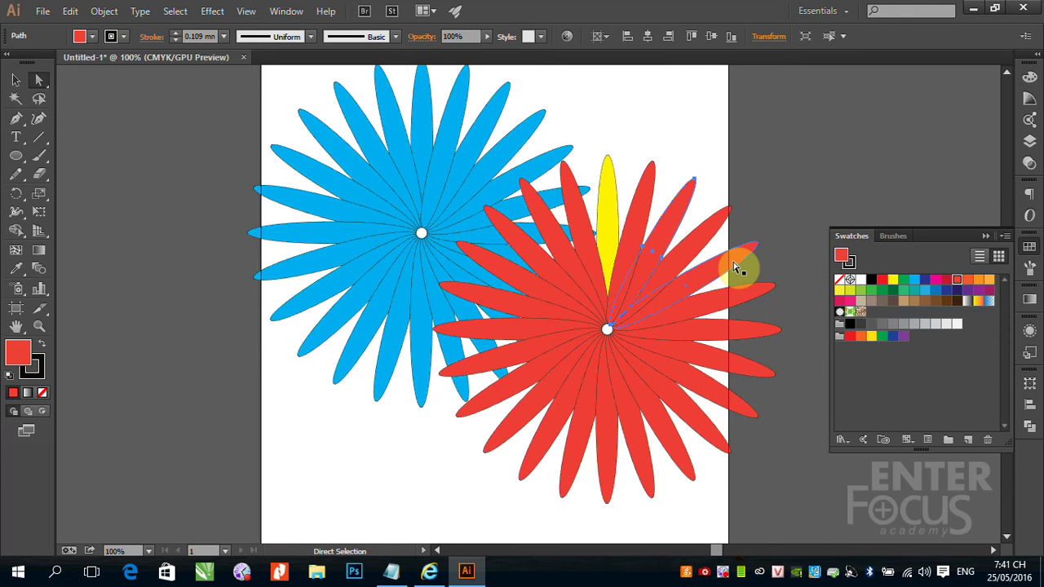
pyautogui.click(734, 267)
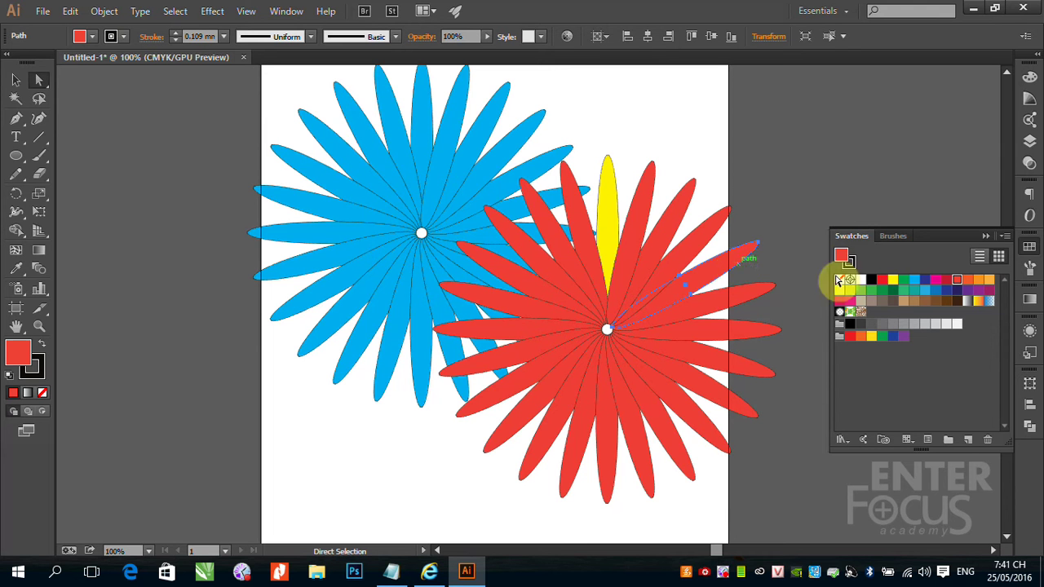
pyautogui.click(916, 280)
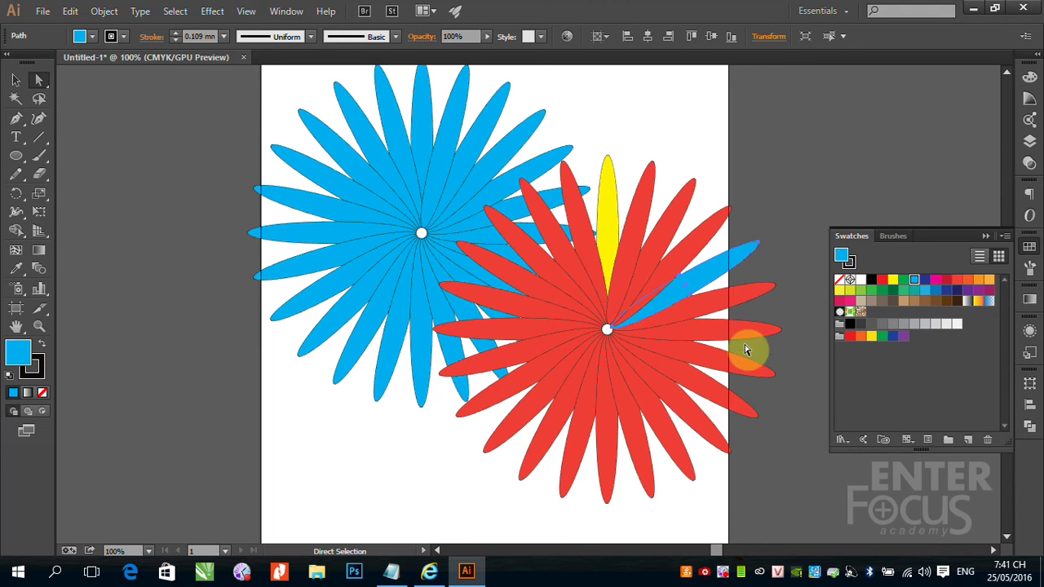
pyautogui.click(750, 333)
pyautogui.click(934, 281)
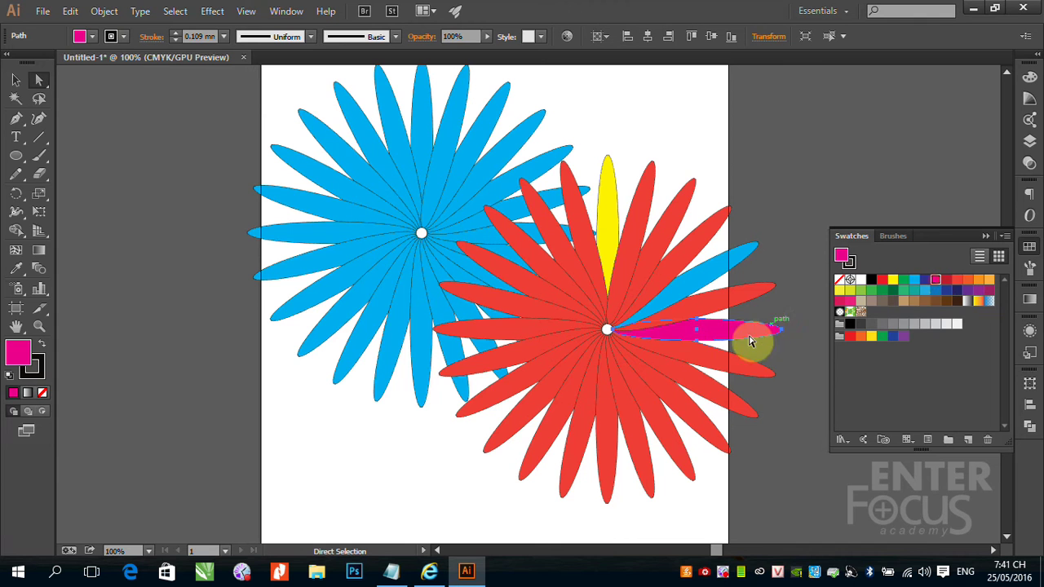
# - Fill the two petals clockwise from the magenta one with orange and the third one with dark blue
pyautogui.click(742, 367)
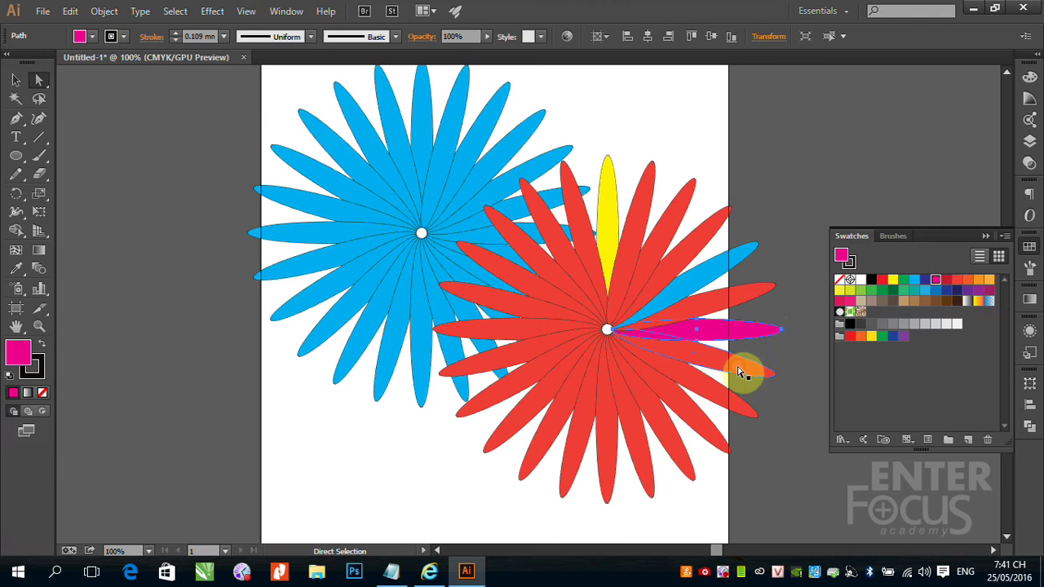
pyautogui.click(963, 281)
pyautogui.click(752, 414)
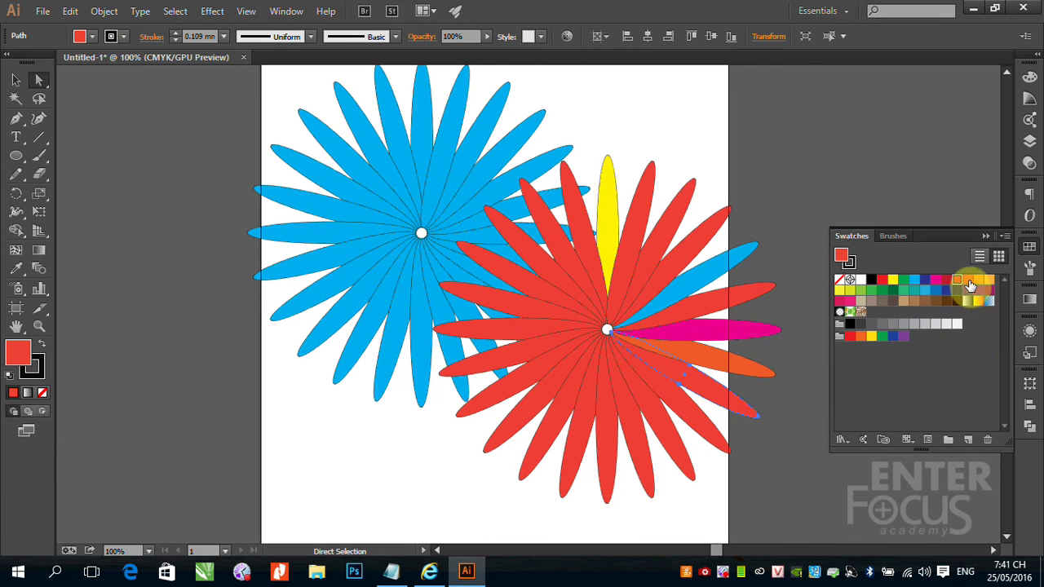
pyautogui.click(971, 282)
pyautogui.click(716, 438)
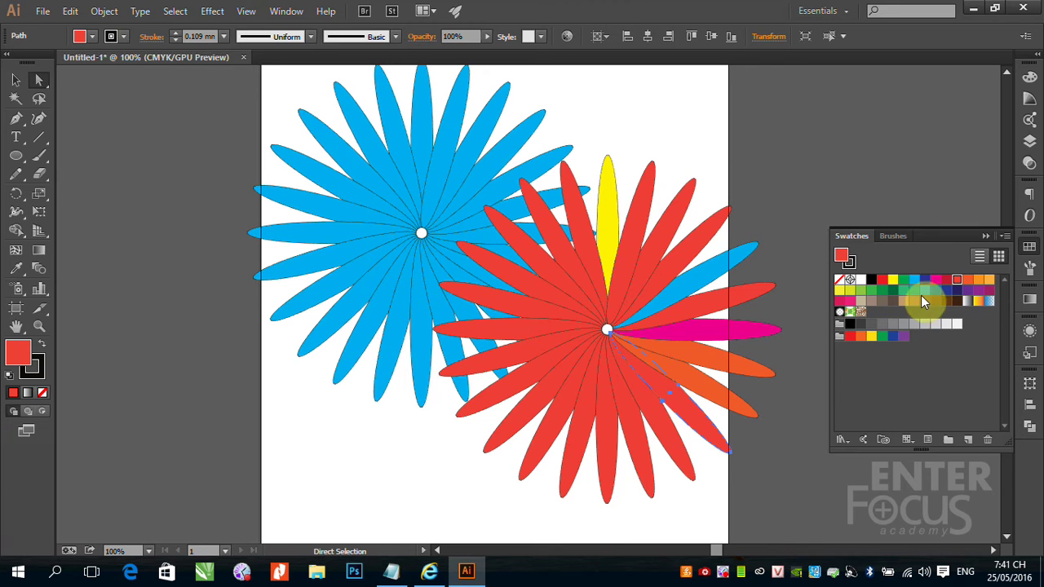
pyautogui.click(924, 279)
# - Continue clockwise from the dark blue petal, filling the next three petals green, light brown and dark brown
pyautogui.click(682, 462)
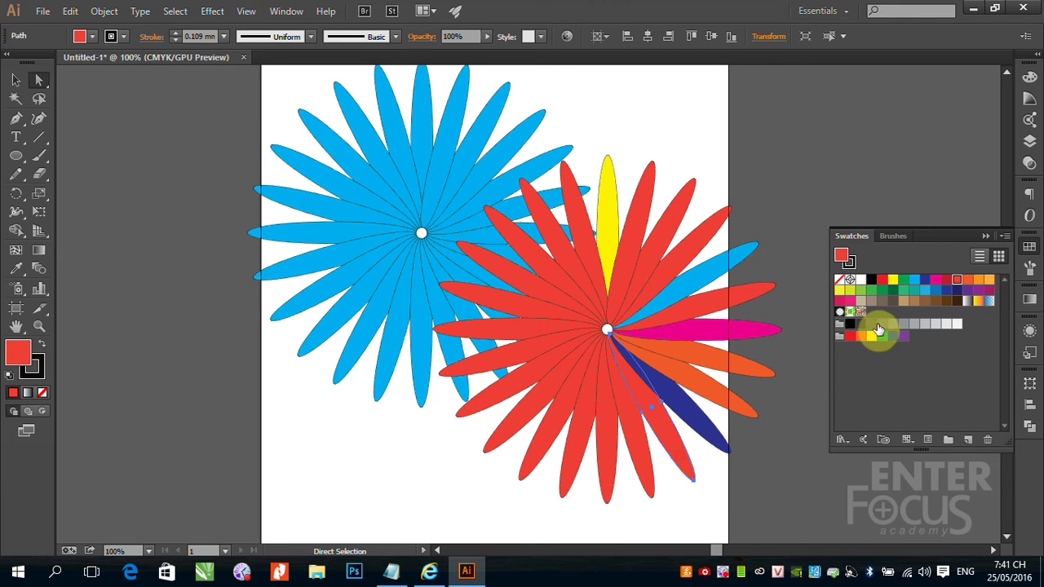
pyautogui.click(882, 290)
pyautogui.click(644, 465)
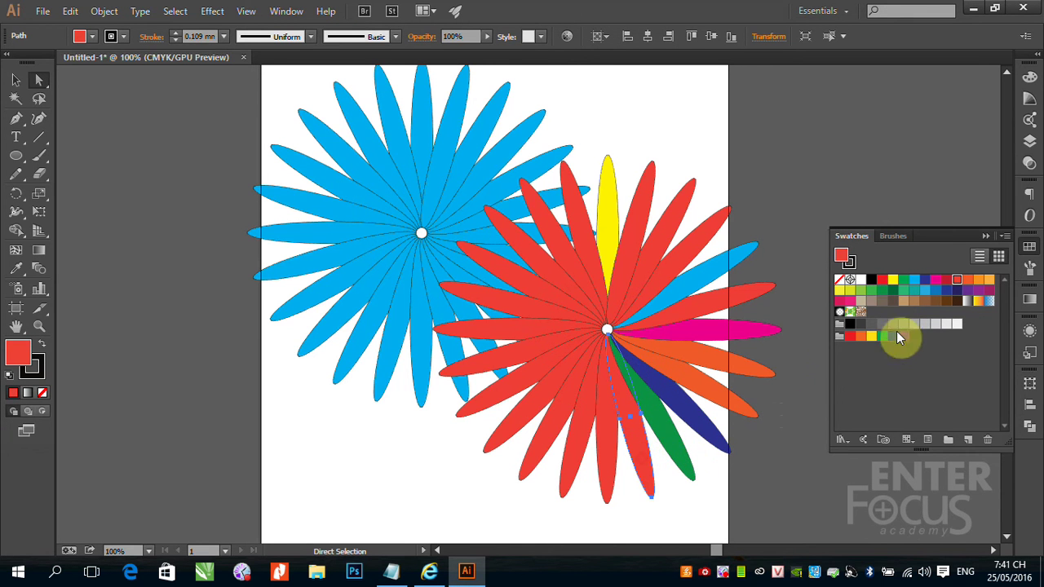
pyautogui.click(913, 301)
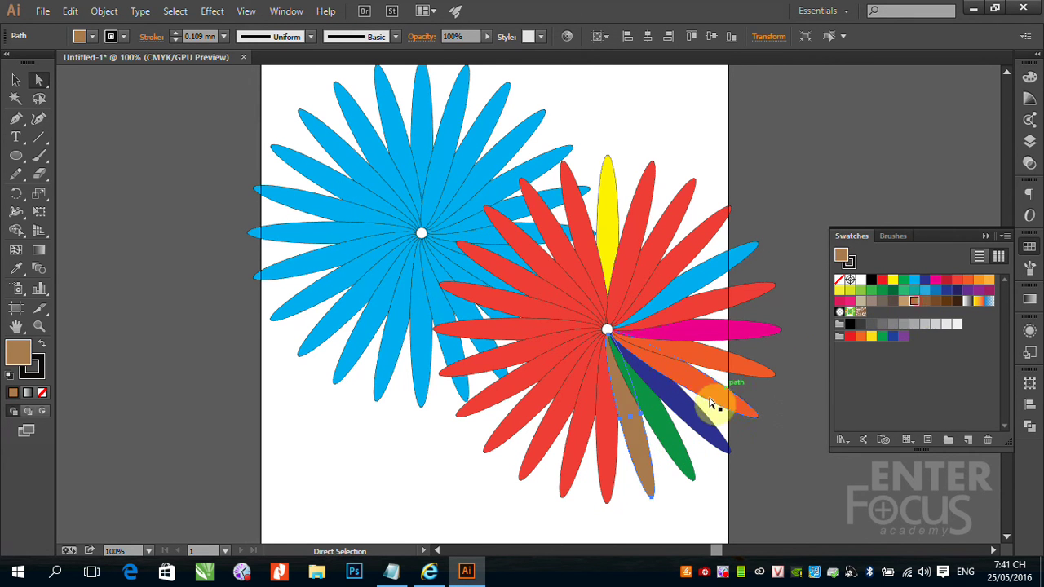
pyautogui.click(613, 458)
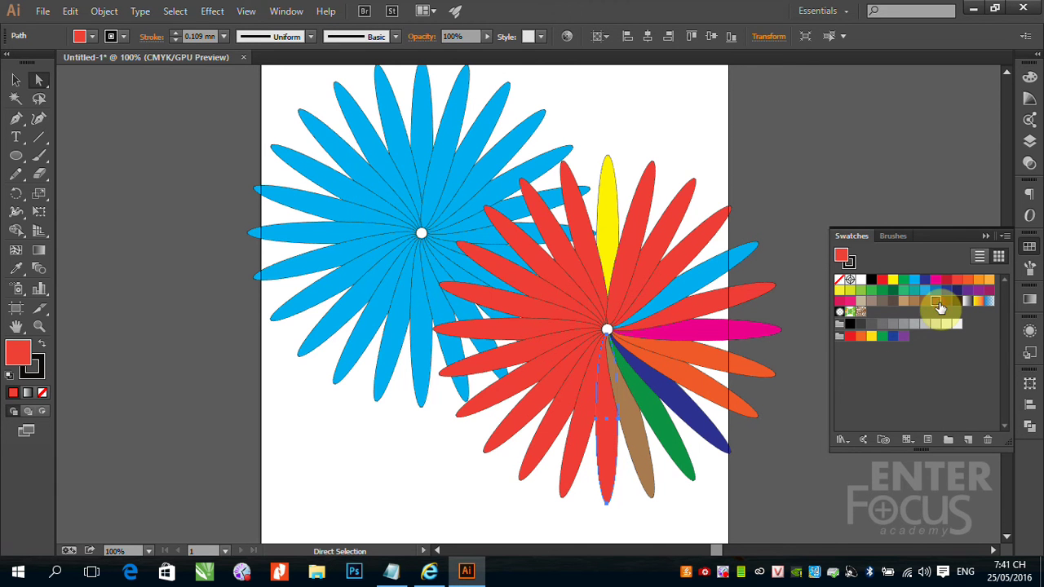
pyautogui.click(935, 301)
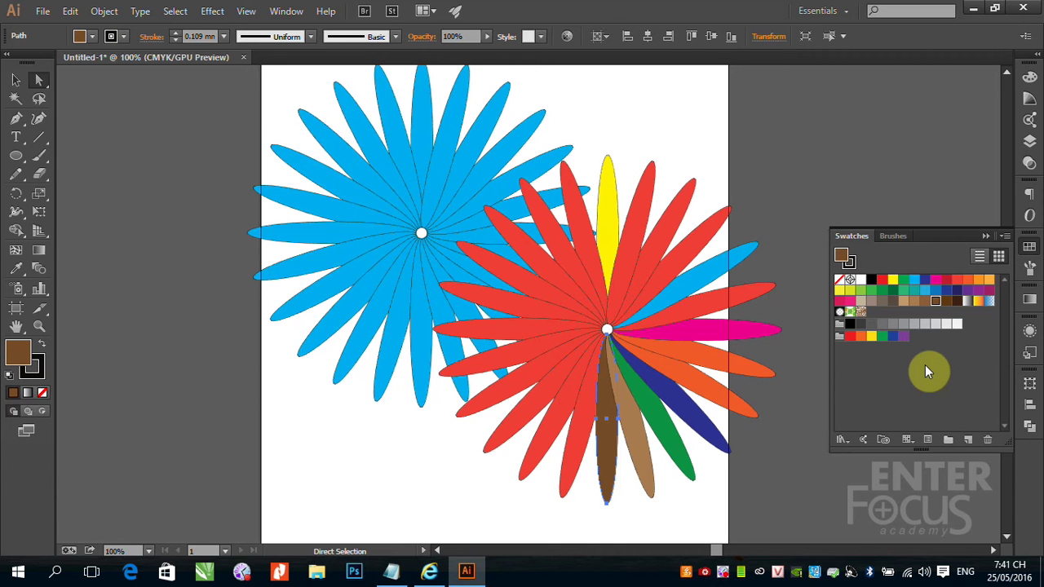
# - Select every other petal of the multicoloured flower with Direct Selection, starting from the upright yellow one, and fill them all with yellow
pyautogui.click(610, 213)
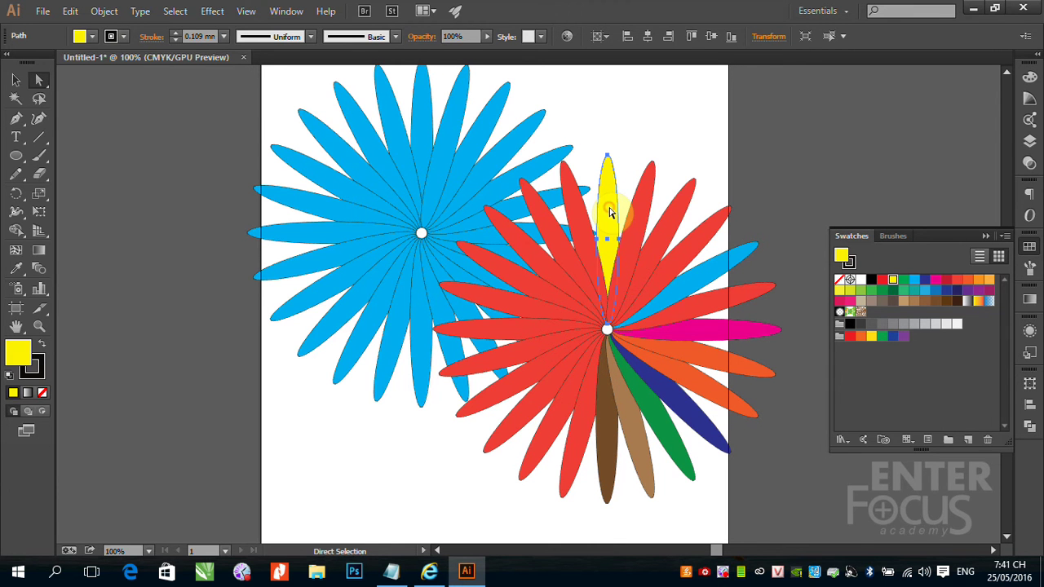
pyautogui.keyDown('shift'); pyautogui.click(666, 236); pyautogui.keyUp('shift')
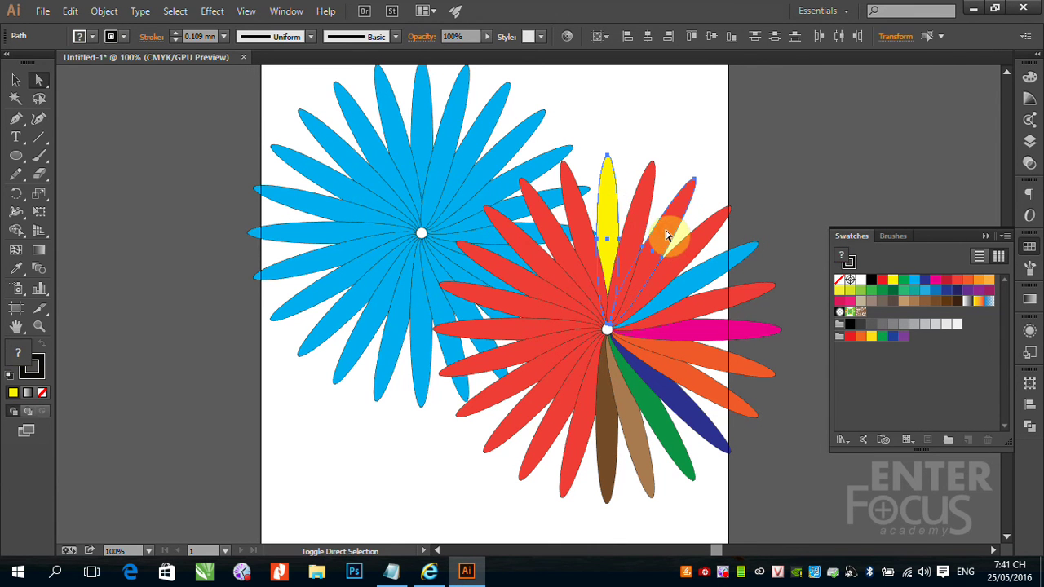
pyautogui.keyDown('shift'); pyautogui.click(749, 337); pyautogui.keyUp('shift')
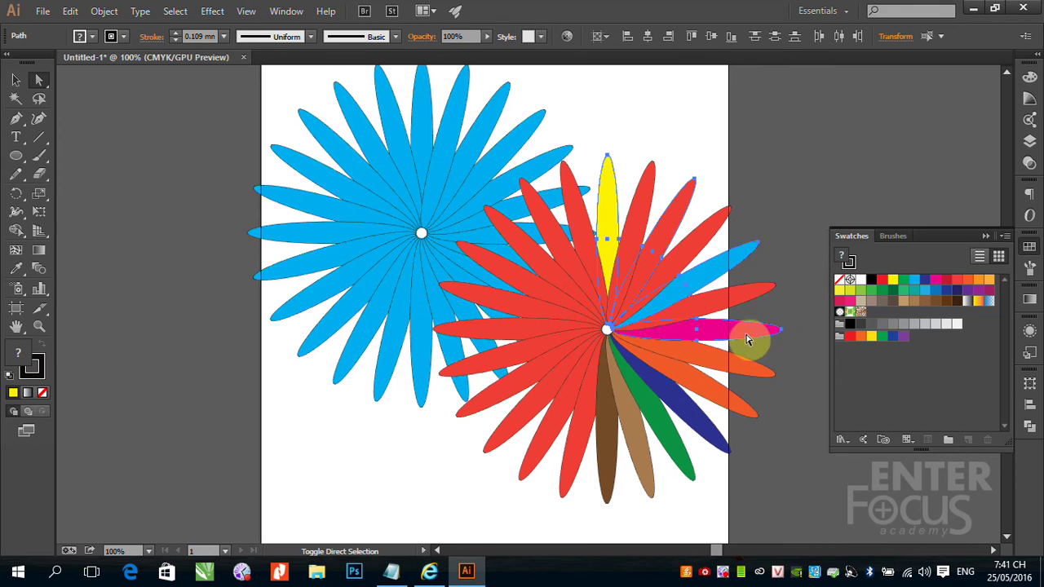
pyautogui.keyDown('shift'); pyautogui.click(737, 412); pyautogui.keyUp('shift')
pyautogui.keyDown('shift'); pyautogui.click(675, 451); pyautogui.keyUp('shift')
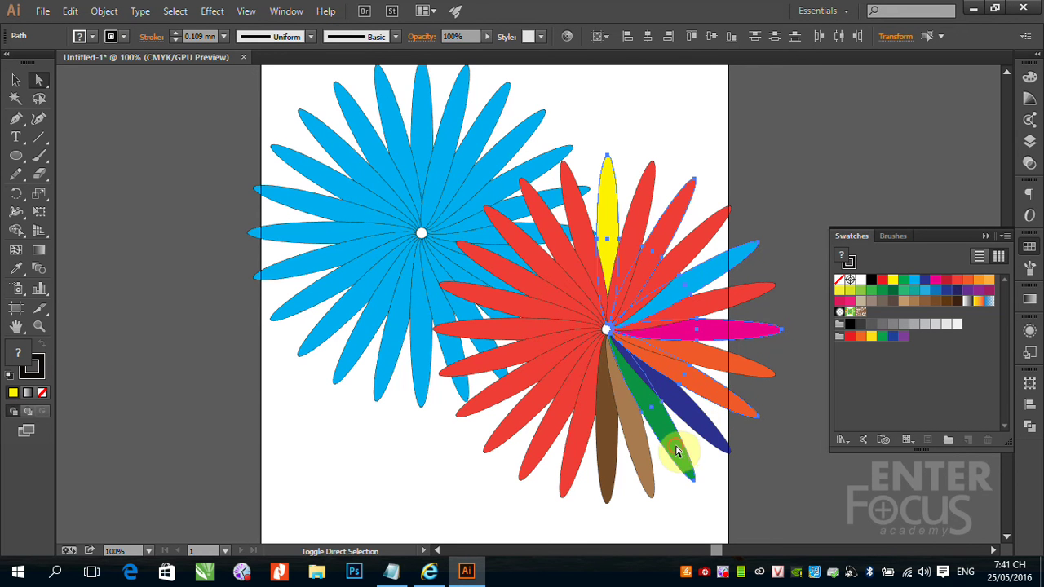
pyautogui.keyDown('shift'); pyautogui.click(632, 461); pyautogui.keyUp('shift')
pyautogui.keyDown('shift'); pyautogui.click(603, 475); pyautogui.keyUp('shift')
pyautogui.keyDown('shift'); pyautogui.click(543, 457); pyautogui.keyUp('shift')
pyautogui.keyDown('shift'); pyautogui.click(507, 414); pyautogui.keyUp('shift')
pyautogui.keyDown('shift'); pyautogui.click(492, 393); pyautogui.keyUp('shift')
pyautogui.keyDown('shift'); pyautogui.click(474, 331); pyautogui.keyUp('shift')
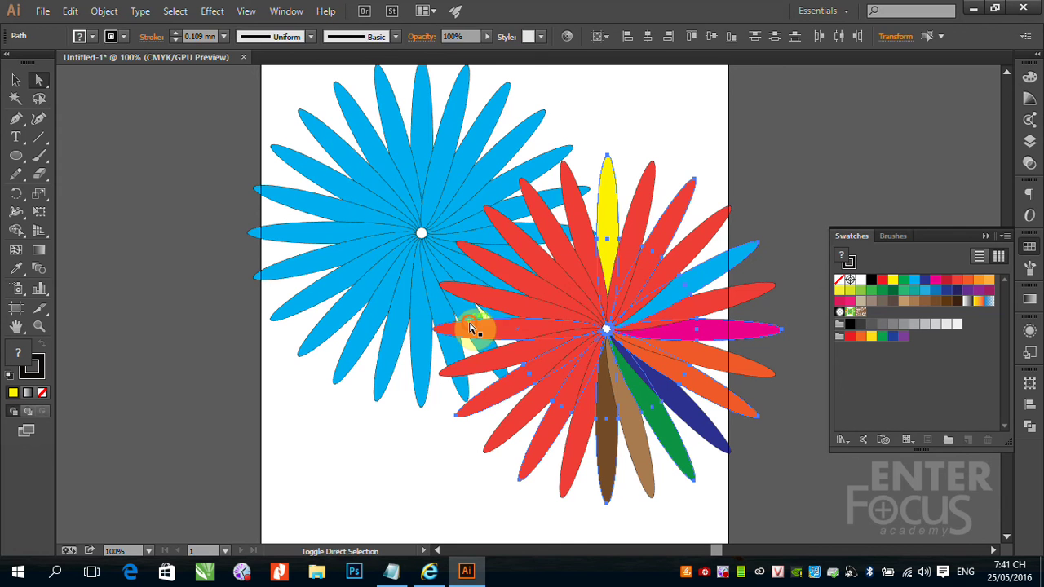
pyautogui.keyDown('shift'); pyautogui.click(493, 276); pyautogui.keyUp('shift')
pyautogui.keyDown('shift'); pyautogui.click(522, 249); pyautogui.keyUp('shift')
pyautogui.keyDown('shift'); pyautogui.click(543, 221); pyautogui.keyUp('shift')
pyautogui.keyDown('shift'); pyautogui.click(573, 231); pyautogui.keyUp('shift')
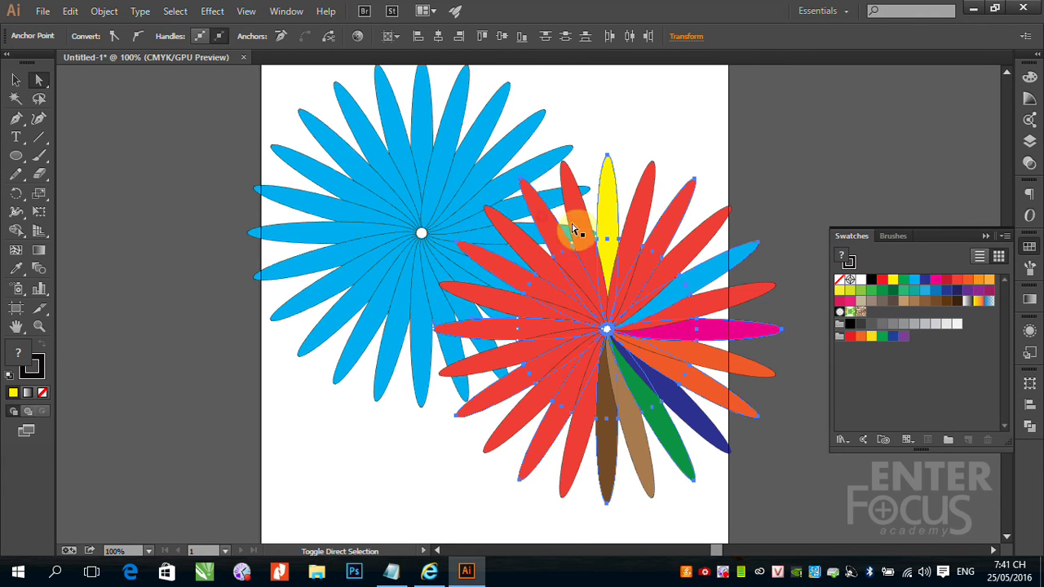
pyautogui.click(892, 279)
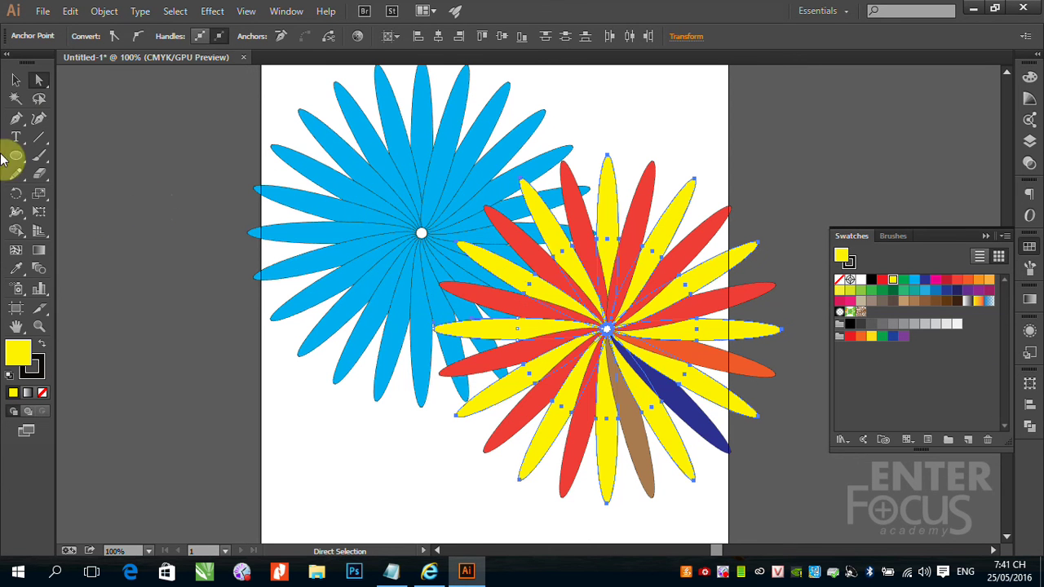
# - Deselect the petals, select the whole combined group from a red petal with the Selection tool to check it, and clear the selection
pyautogui.click(18, 83)
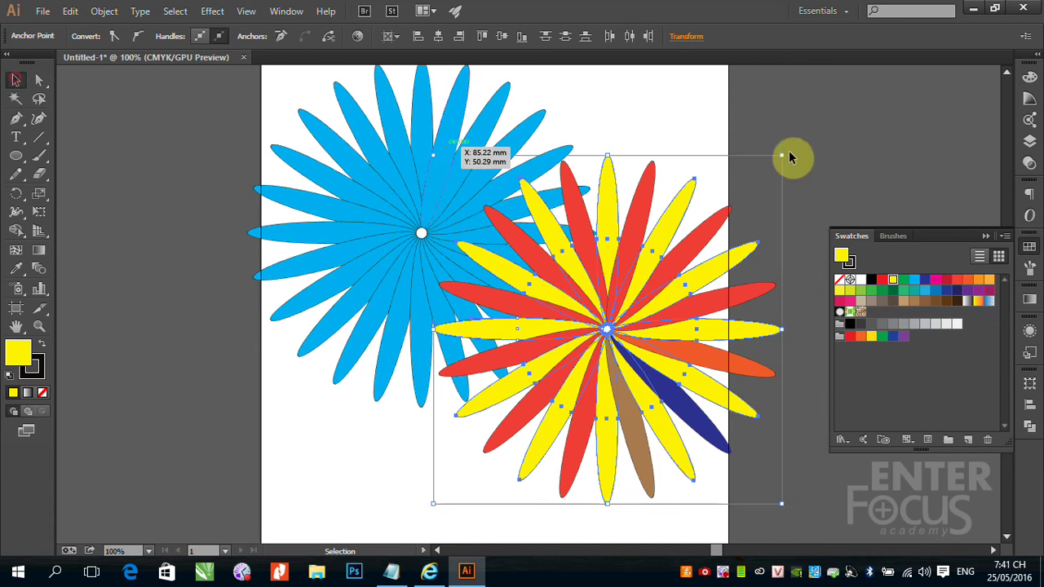
pyautogui.click(862, 175)
pyautogui.click(639, 242)
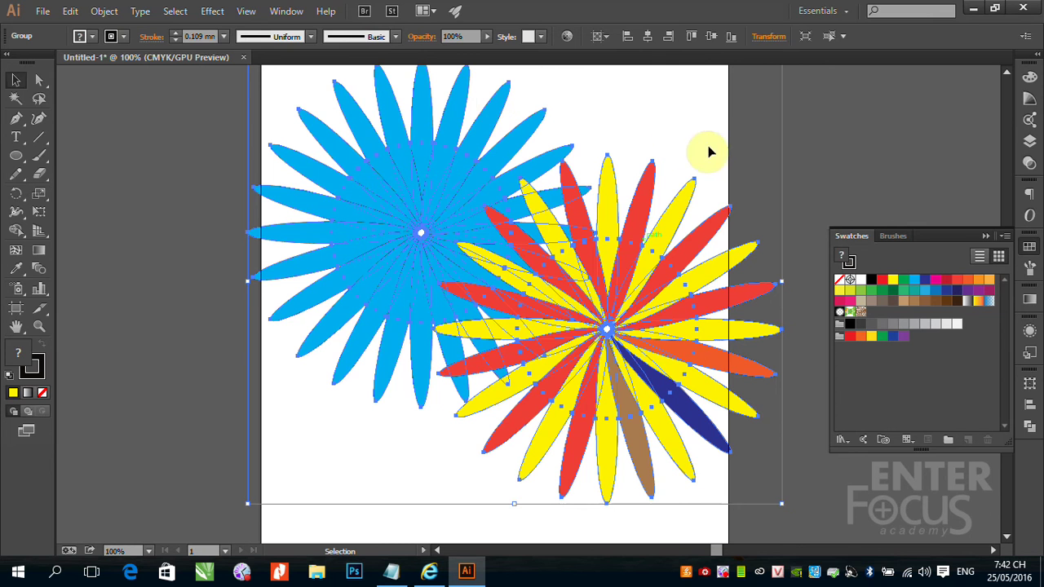
pyautogui.click(832, 151)
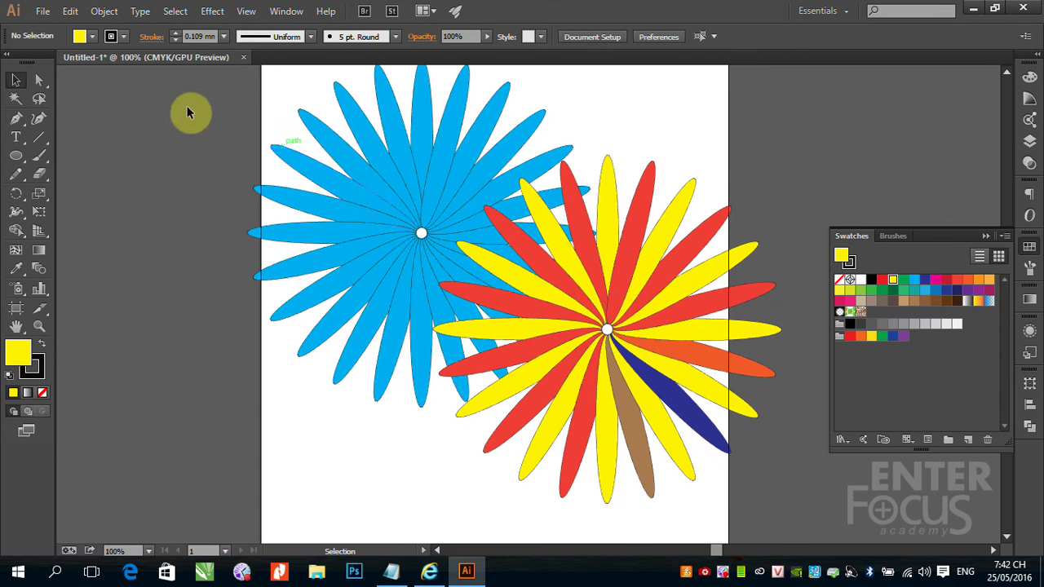
# - Pick the combined group with the Selection tool from a yellow petal of the multicoloured flower
pyautogui.click(17, 80)
pyautogui.click(652, 265)
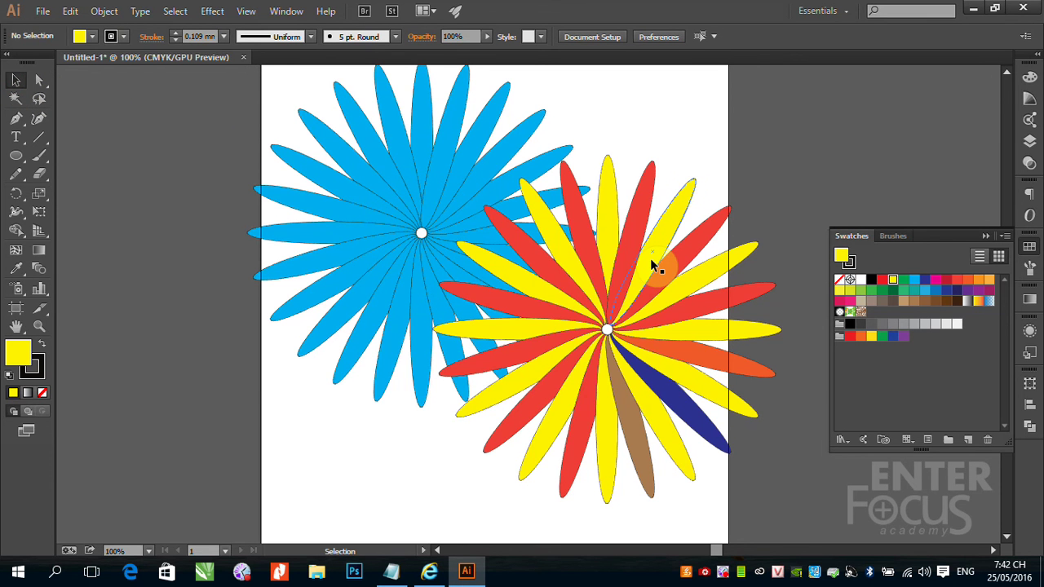